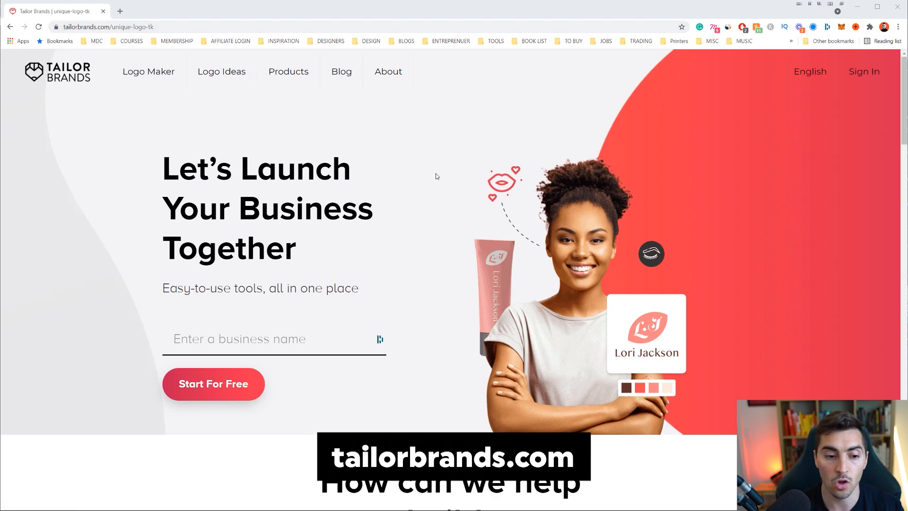
Step: Browse the Tailor Brands landing page to review the logo, website, social media and branded product offerings
scroll(434, 212, down, 8)
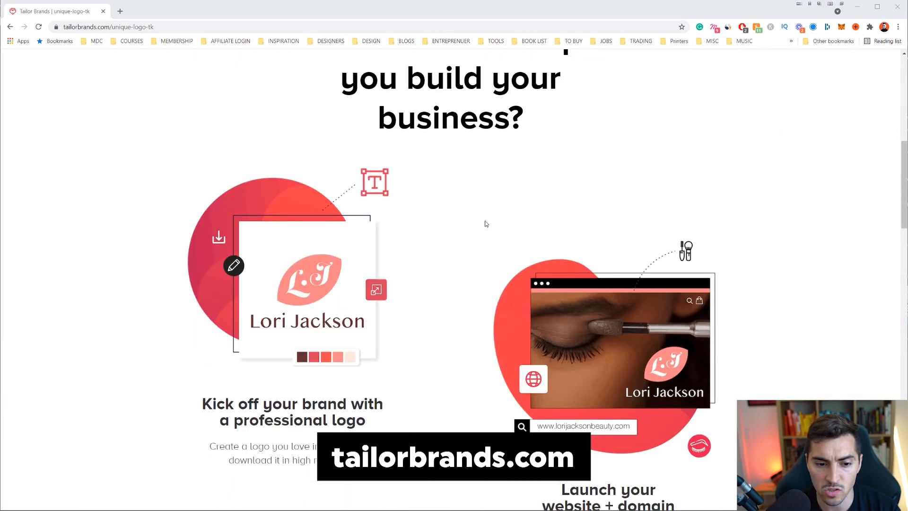
scroll(505, 243, down, 2)
scroll(537, 304, down, 3)
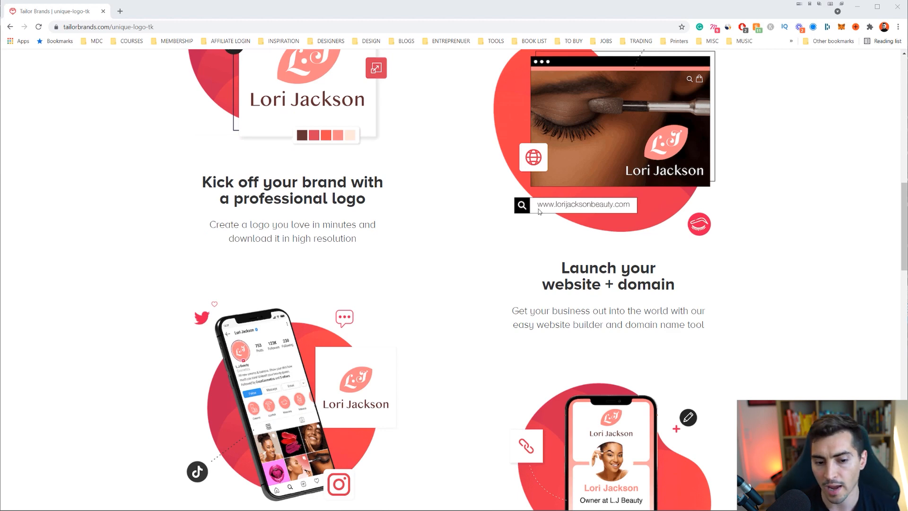
scroll(539, 212, down, 4)
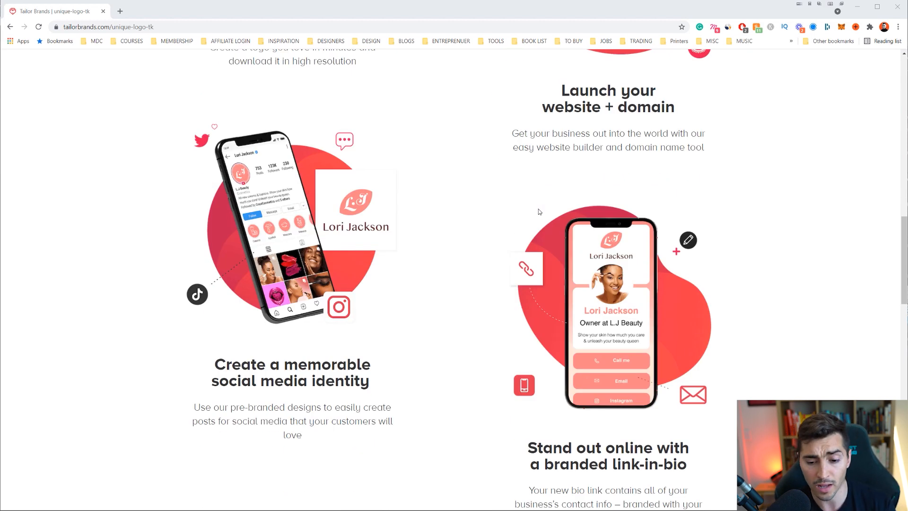
scroll(538, 210, down, 3)
scroll(617, 215, down, 1)
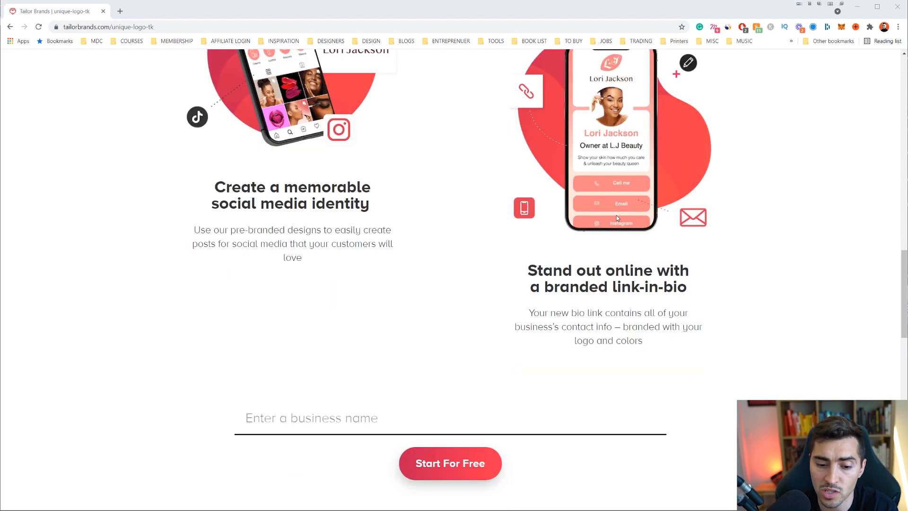
scroll(617, 215, down, 12)
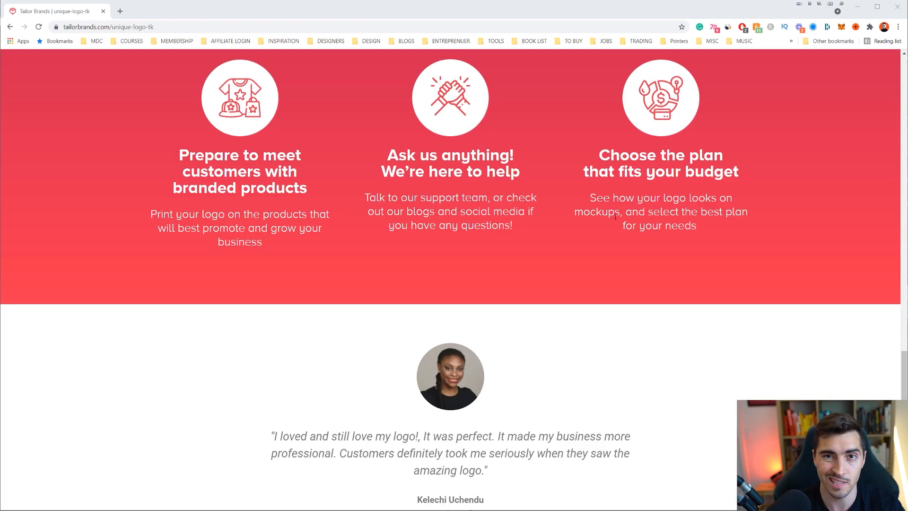
scroll(628, 256, down, 7)
scroll(628, 256, up, 20)
scroll(628, 255, down, 1)
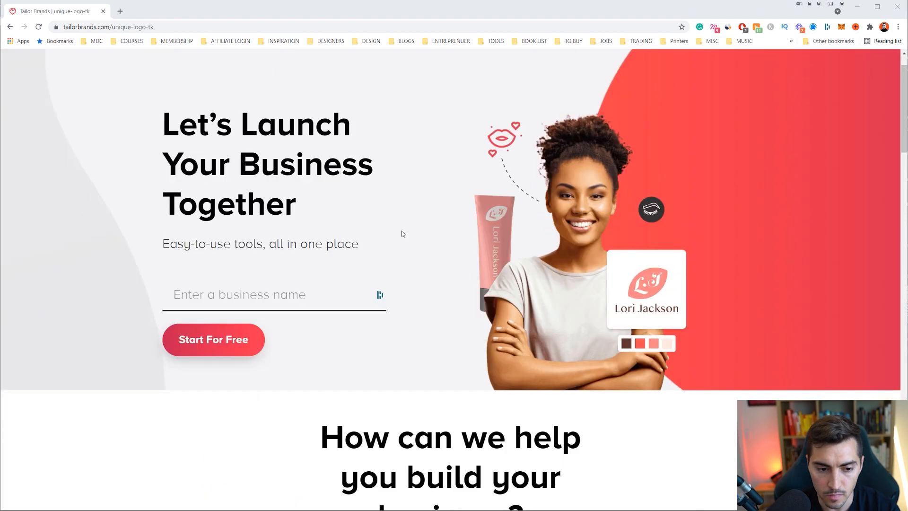
Step: Enter "Mura Desig Studio" as the business name
click(291, 272)
scroll(255, 324, up, 1)
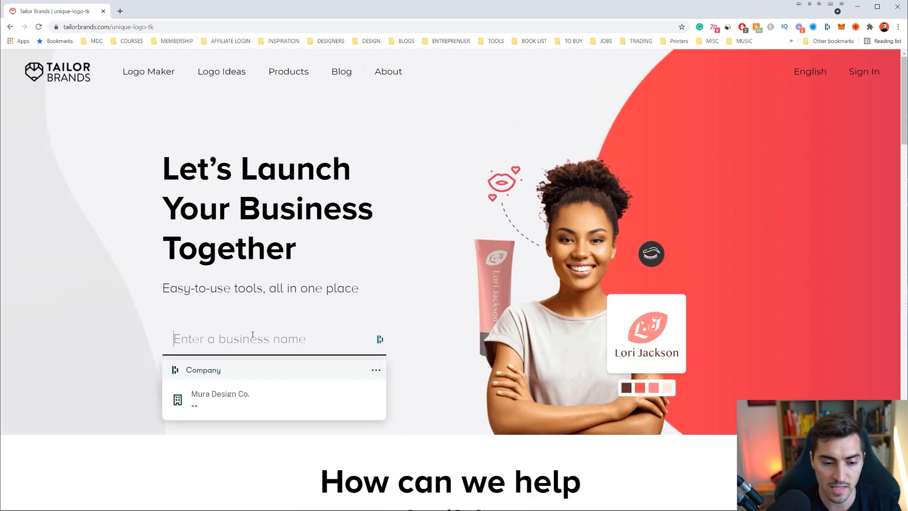
text(Mura )
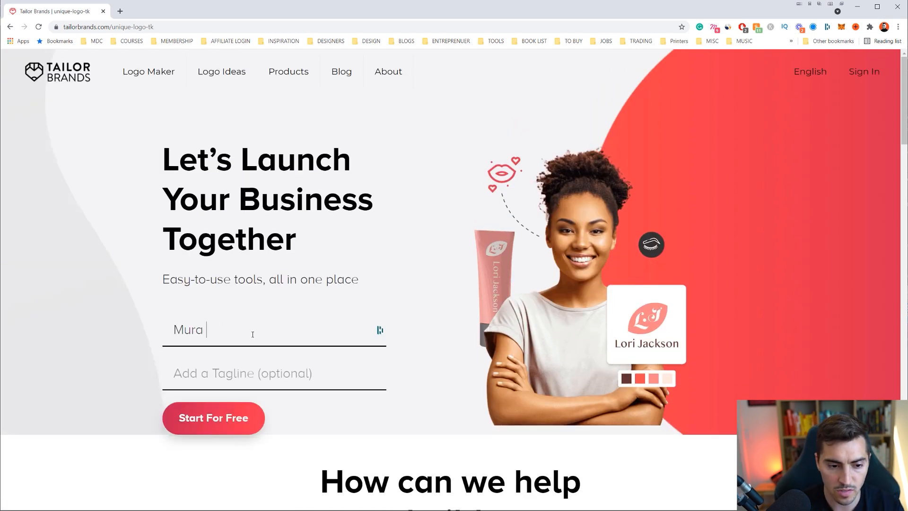
text(Desig nS)
key(BackSpace)
key(BackSpace)
text(Stdu)
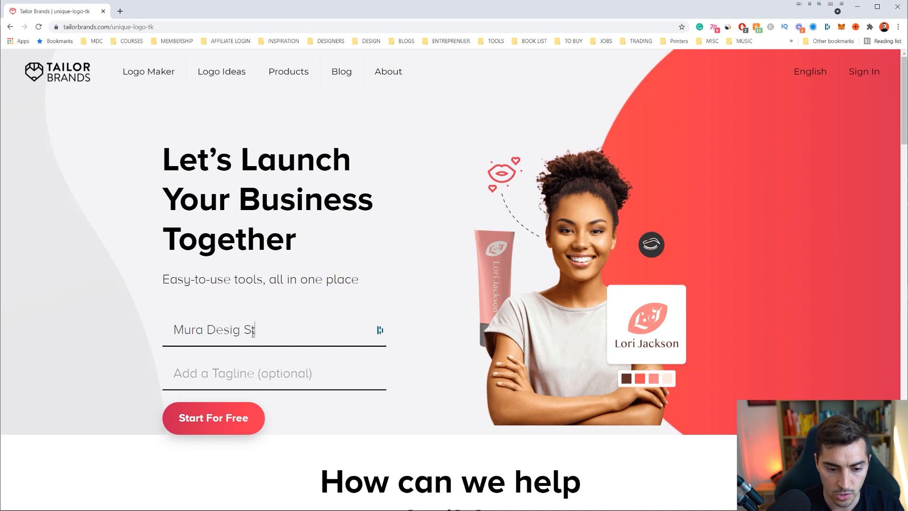
key(BackSpace)
key(BackSpace)
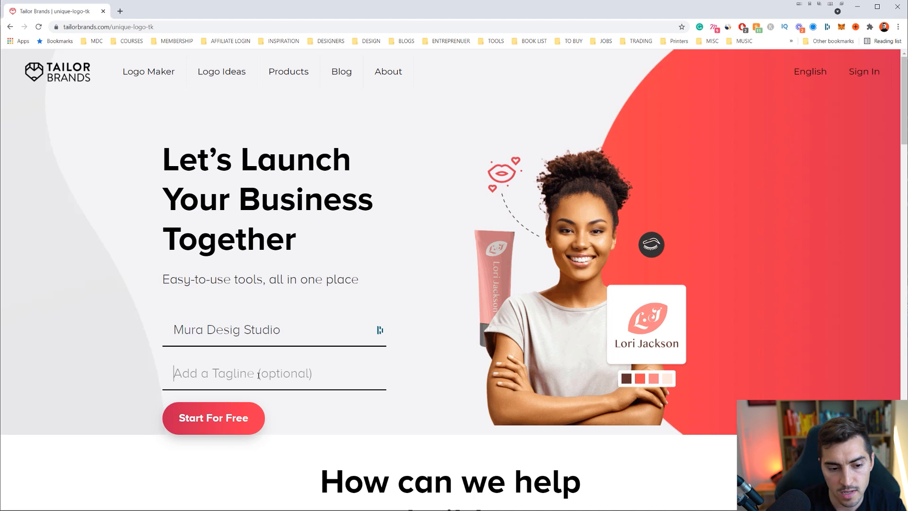
Step: Enter the tagline "Making creative ideas come to life"
text(Maki)
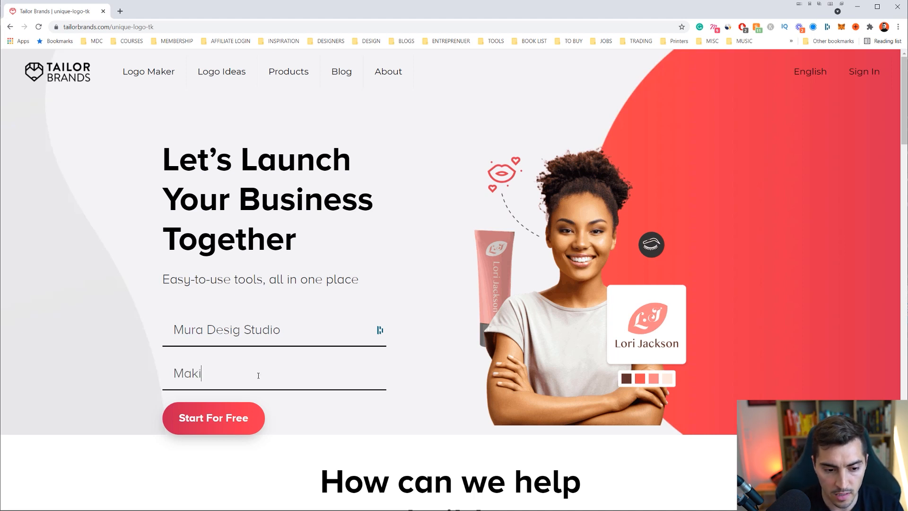
text(ng creative id)
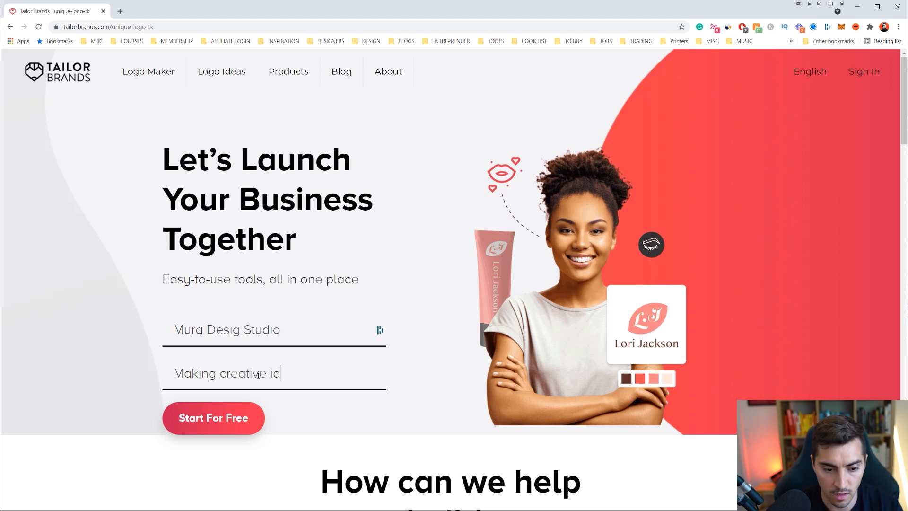
text(eas come to)
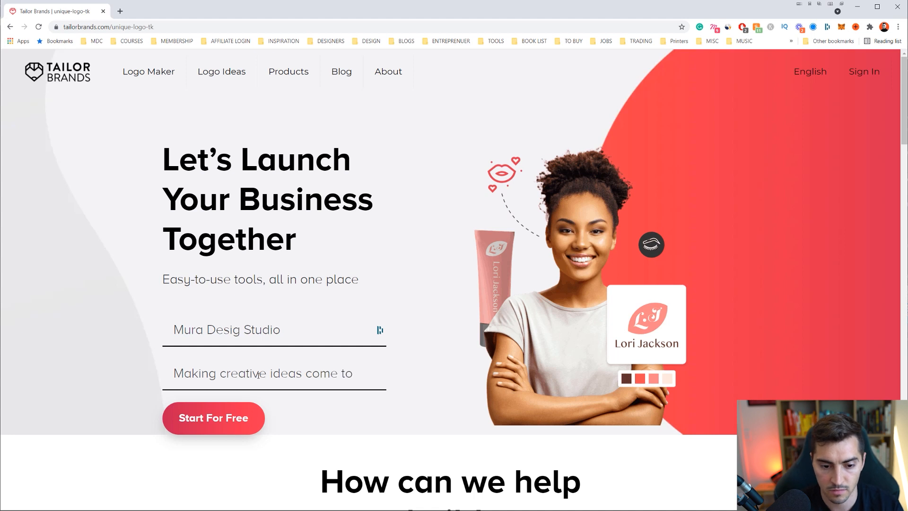
text( a life)
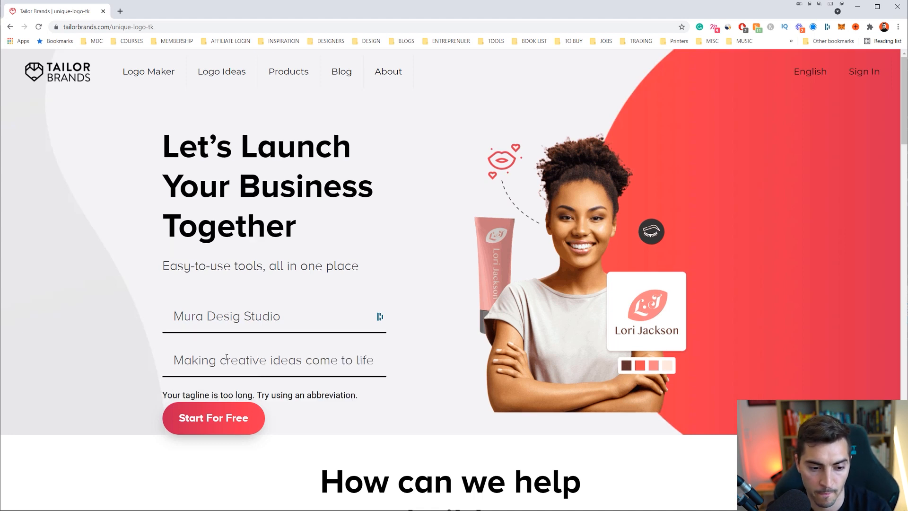
Step: Reword the tagline to "Creative ideas that come to life" and start the free logo creation
drag(226, 358, 176, 358)
text(C)
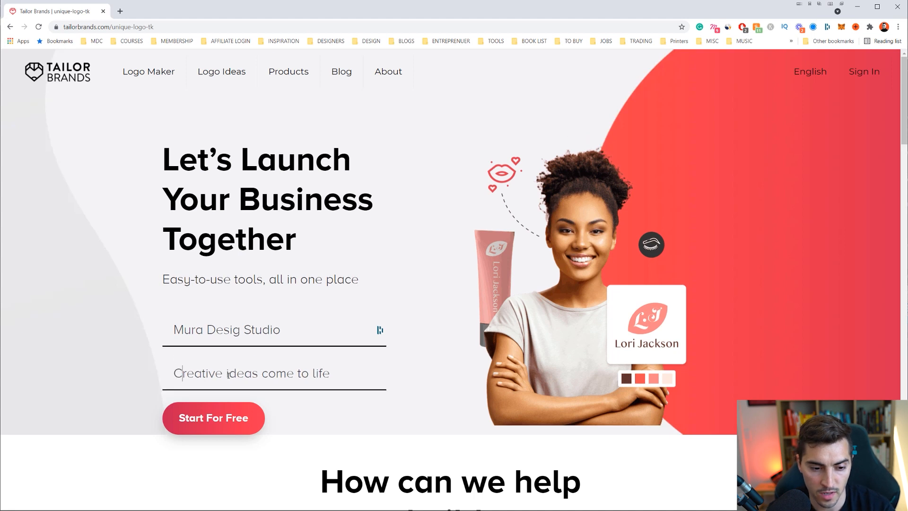
click(257, 375)
text(that)
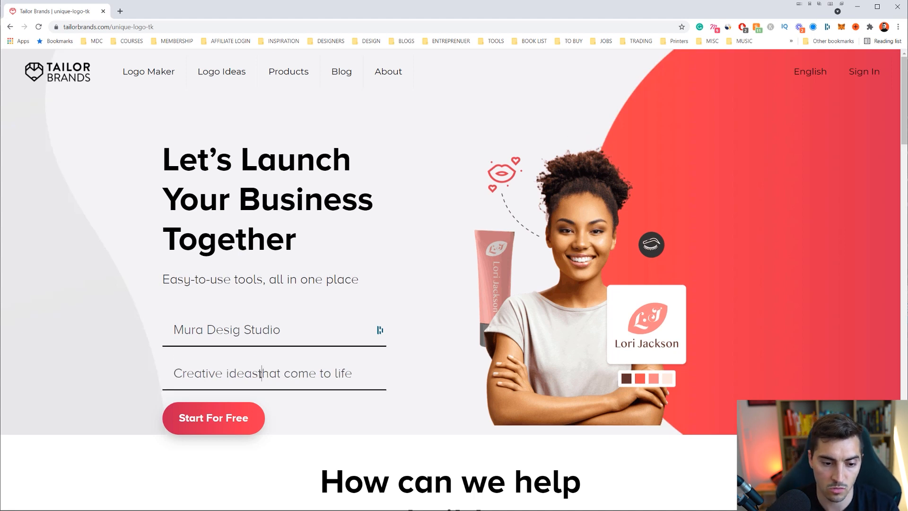
click(232, 417)
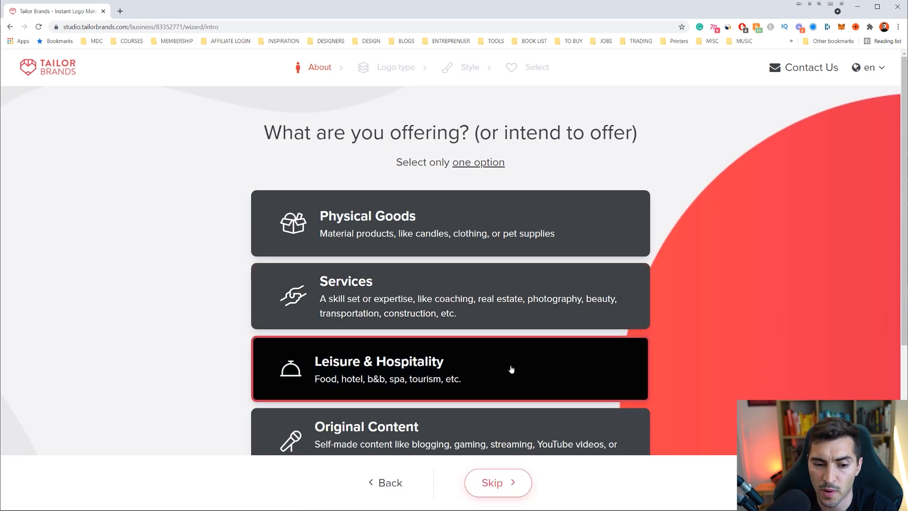
Step: Choose Services as the business offering and keep going with the logo just started
scroll(591, 367, down, 4)
scroll(568, 340, up, 4)
click(429, 291)
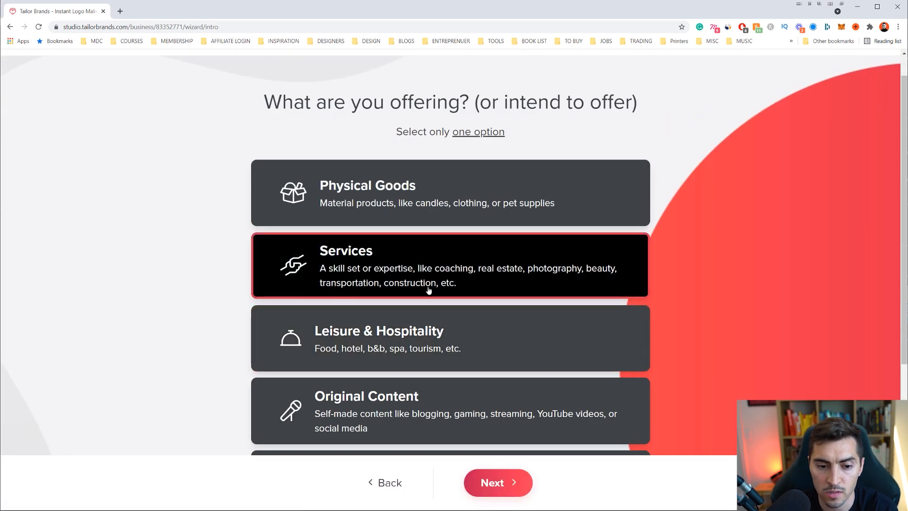
click(501, 488)
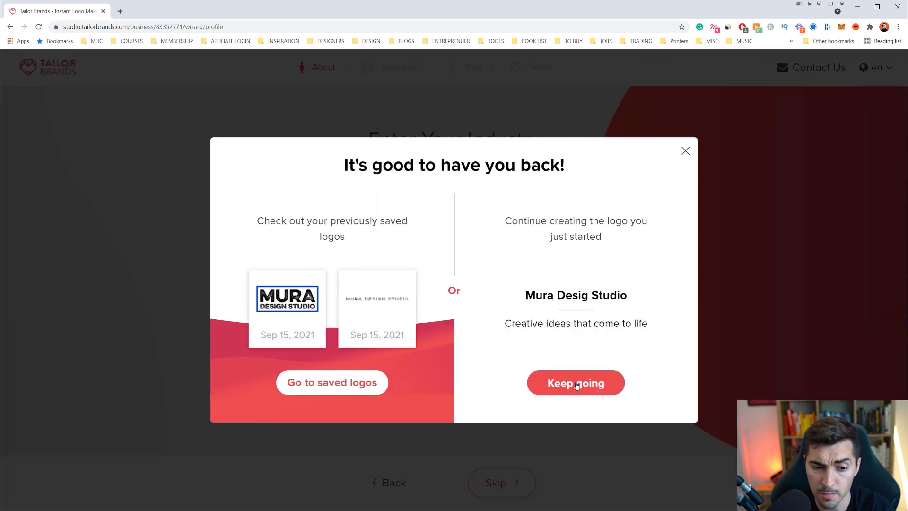
click(577, 385)
click(388, 189)
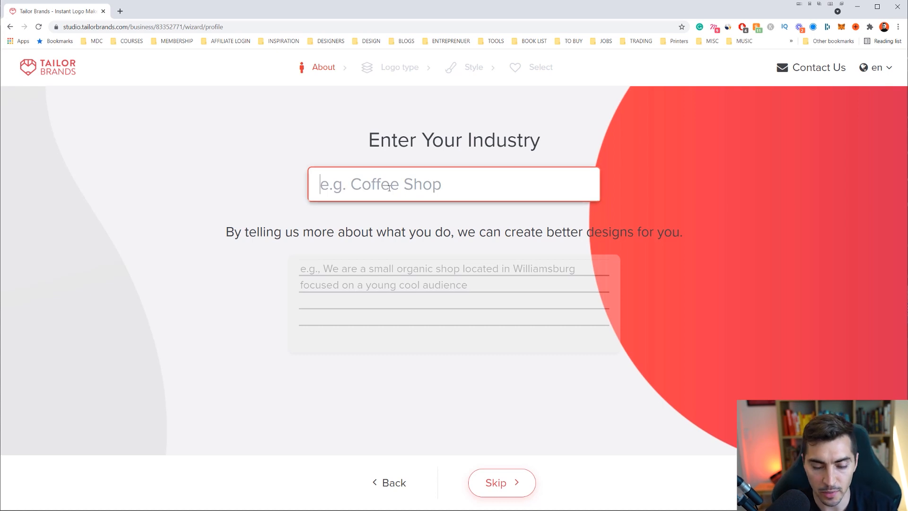
text(Branding)
key(BackSpace)
key(BackSpace)
key(BackSpace)
key(BackSpace)
key(BackSpace)
key(BackSpace)
key(BackSpace)
key(BackSpace)
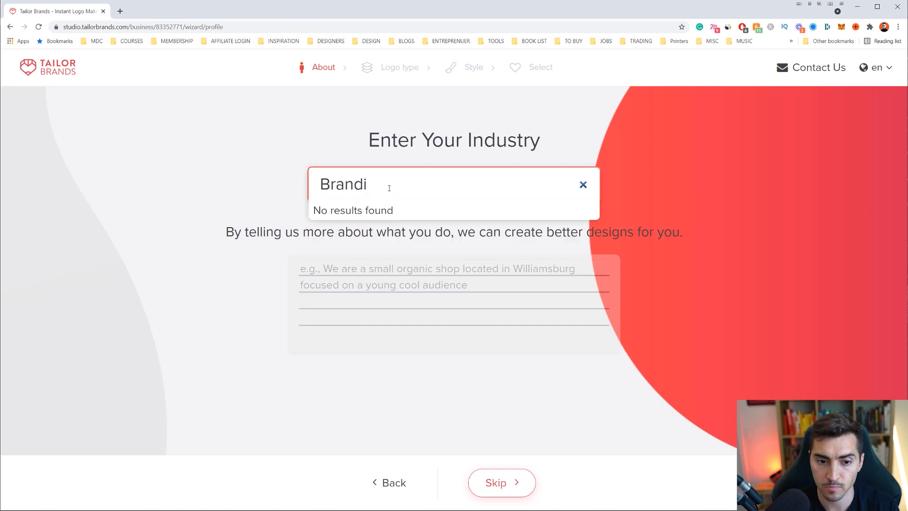
Step: Set the industry to Design Studio and submit the description "We help tech startups launch their brand into the world!"
text(Design)
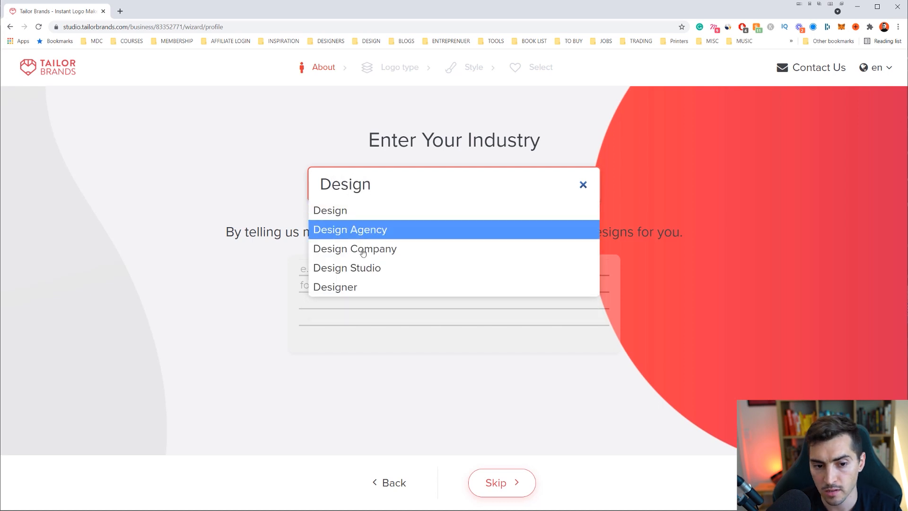
click(369, 275)
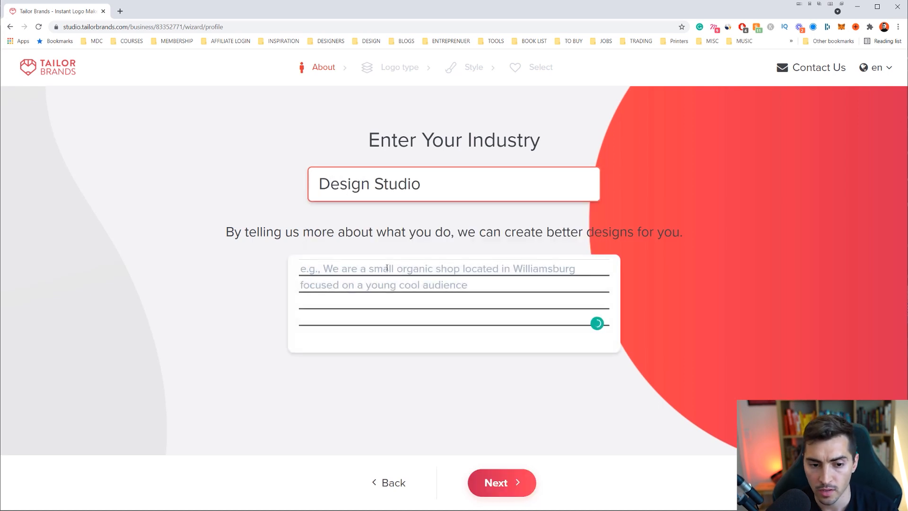
text(W)
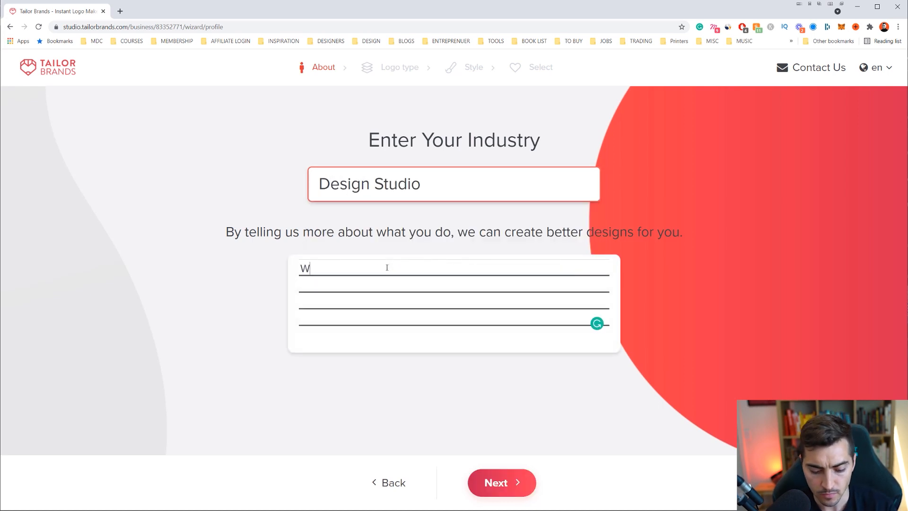
text(e help tech)
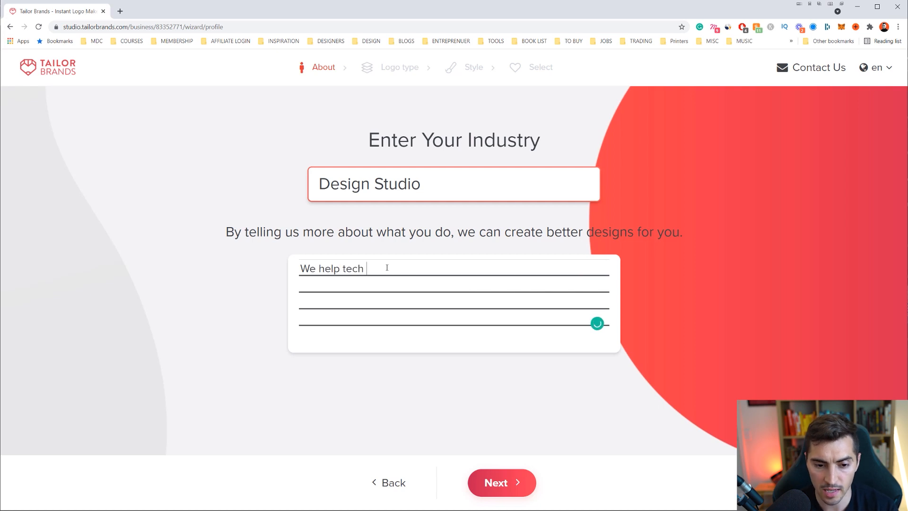
text( startups launch)
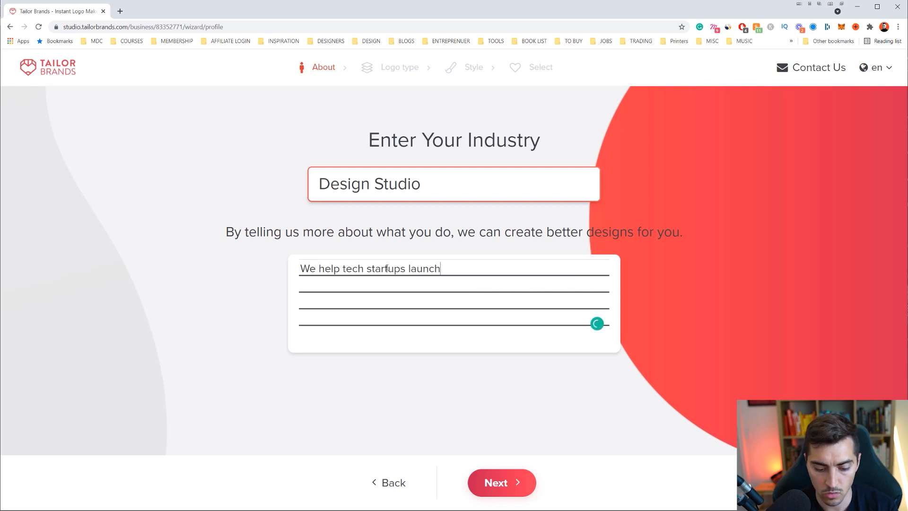
text( their brand into the world!)
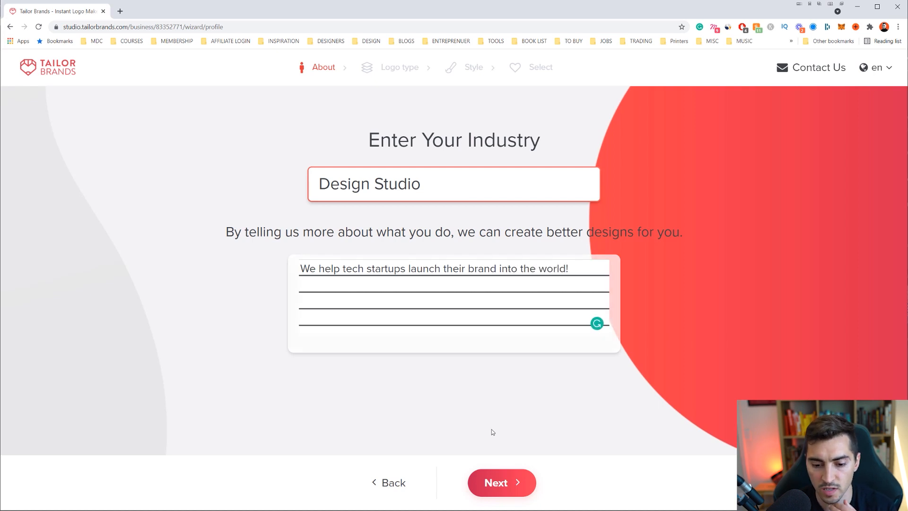
click(504, 483)
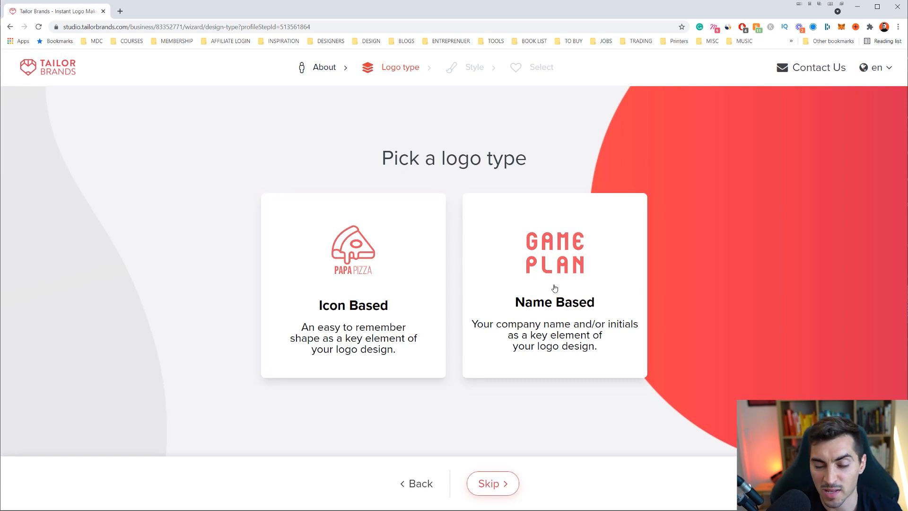
Step: Choose an icon-based logo with geometric shapes and submit five icons: wireframe polyhedron, striped polygon, dotted diamond pattern, layered-wave circle and irregular wireframe
click(377, 284)
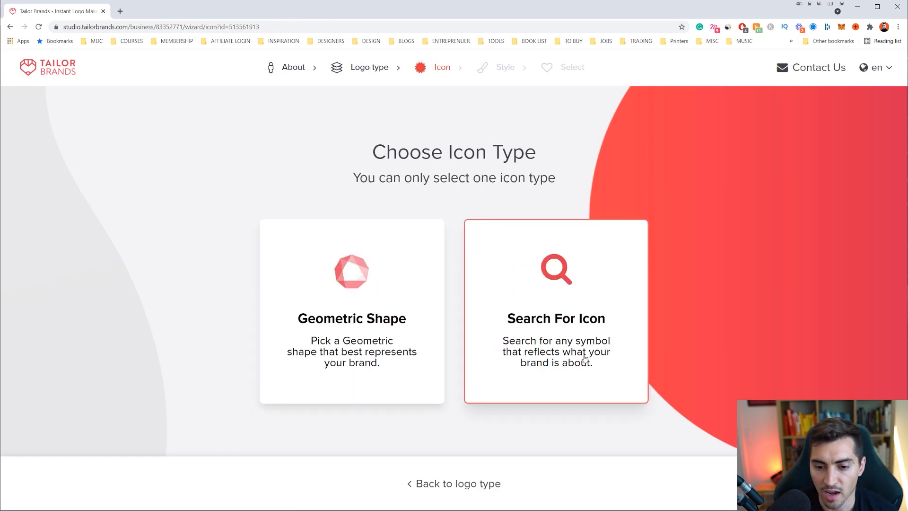
click(377, 311)
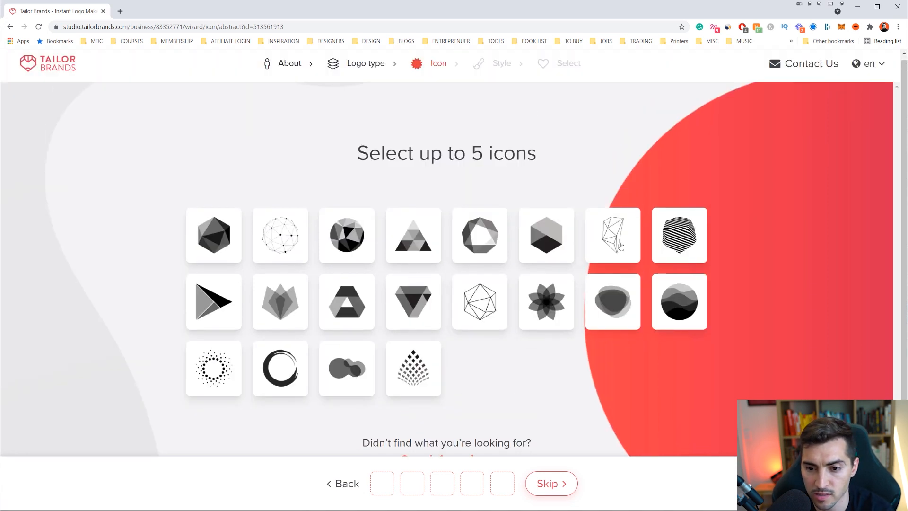
click(481, 305)
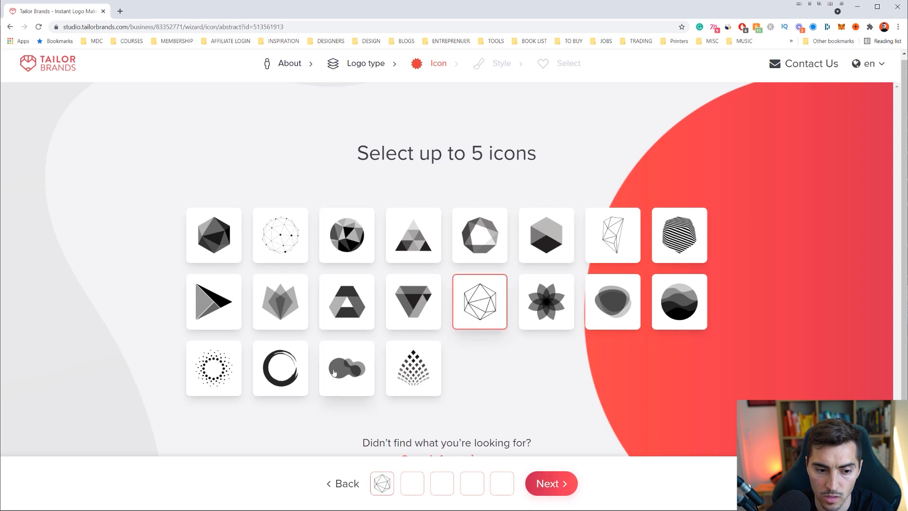
click(668, 234)
click(430, 355)
click(694, 305)
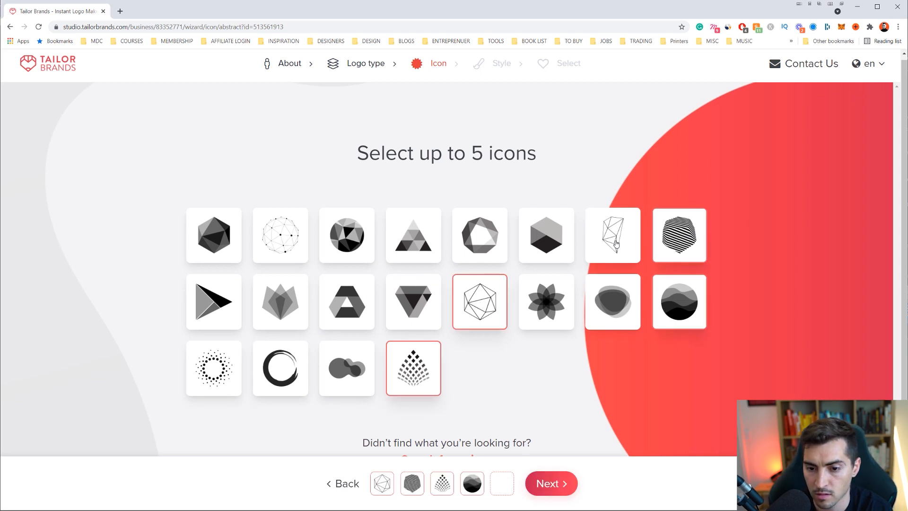
click(616, 244)
click(551, 491)
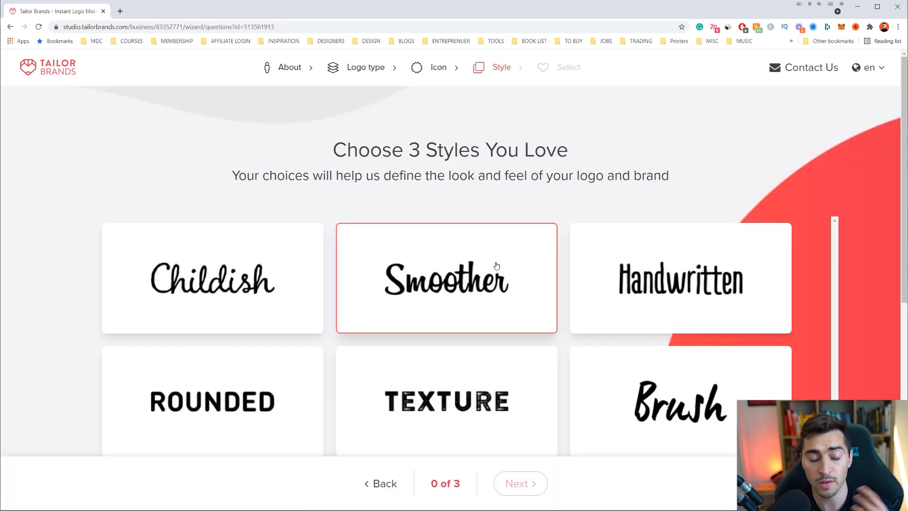
Step: Choose Texture, Bolder and Taller as the three logo styles
scroll(496, 265, down, 3)
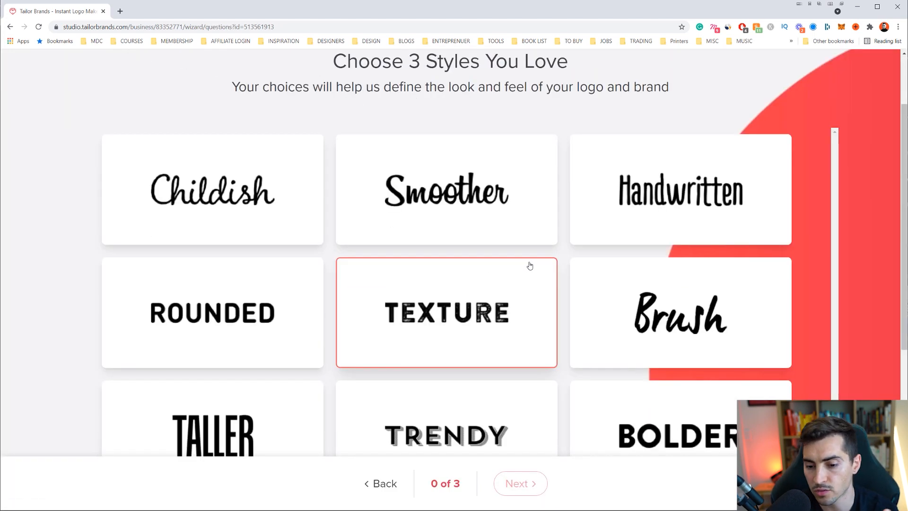
click(494, 262)
click(705, 394)
scroll(636, 254, up, 3)
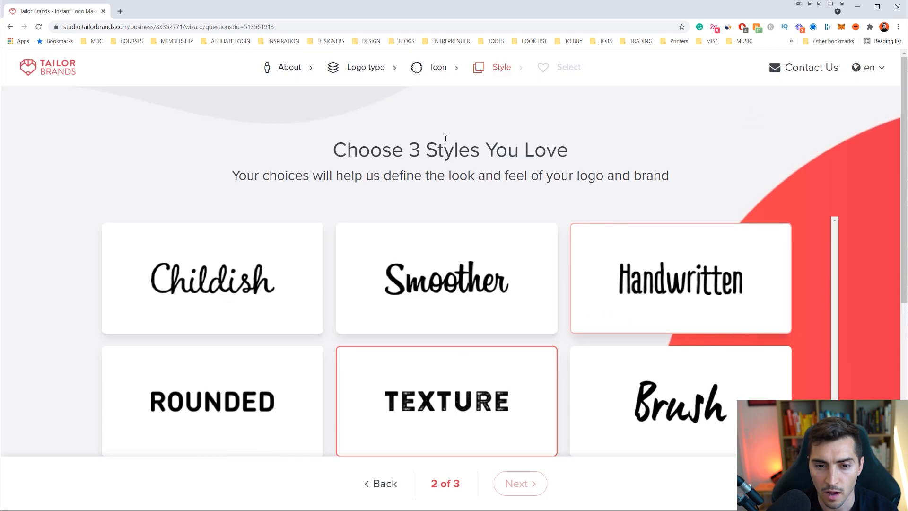
drag(377, 151, 567, 151)
scroll(522, 183, down, 3)
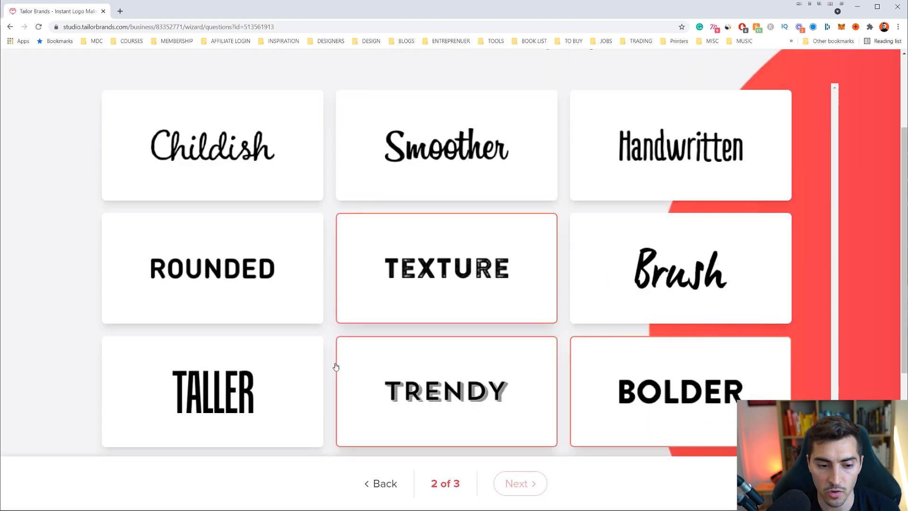
click(315, 365)
scroll(277, 277, down, 3)
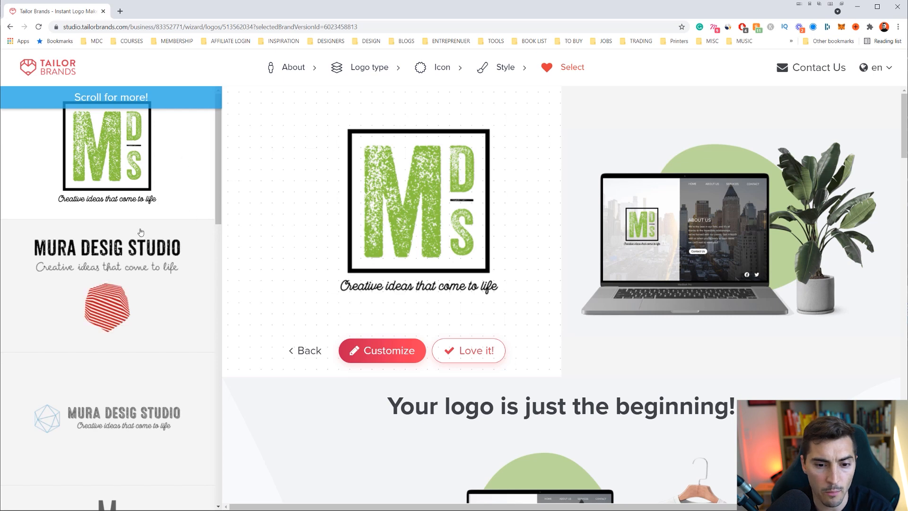
Step: Browse the generated logos, open the green MDS logo for customization, inspect its font, text and style options, and return to the logo list
scroll(152, 322, down, 10)
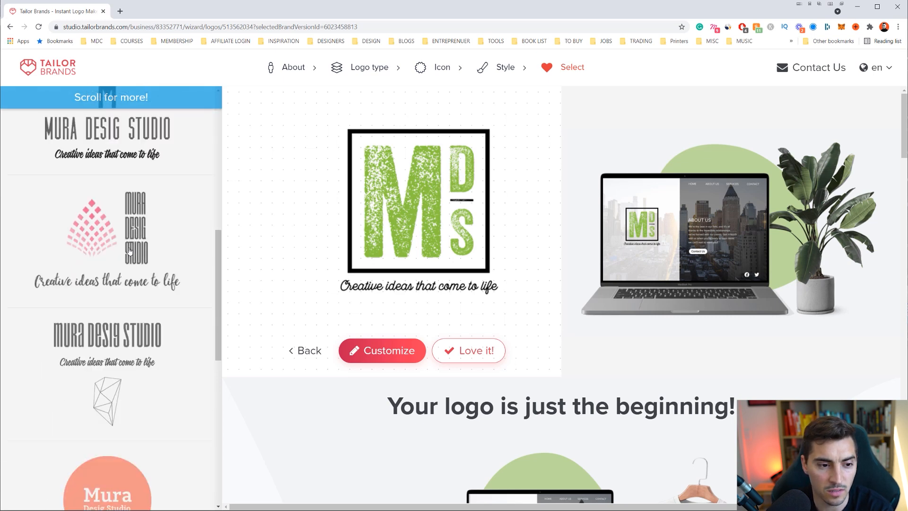
scroll(129, 249, down, 3)
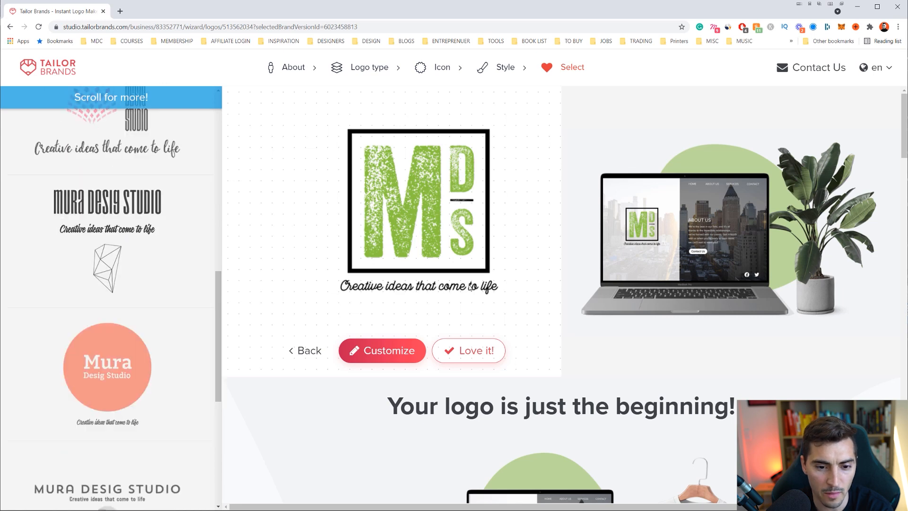
scroll(166, 270, down, 2)
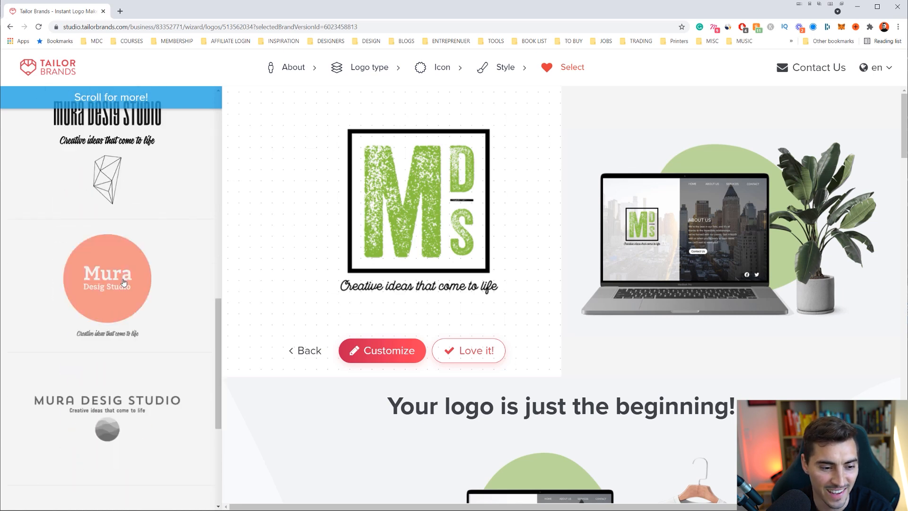
click(375, 354)
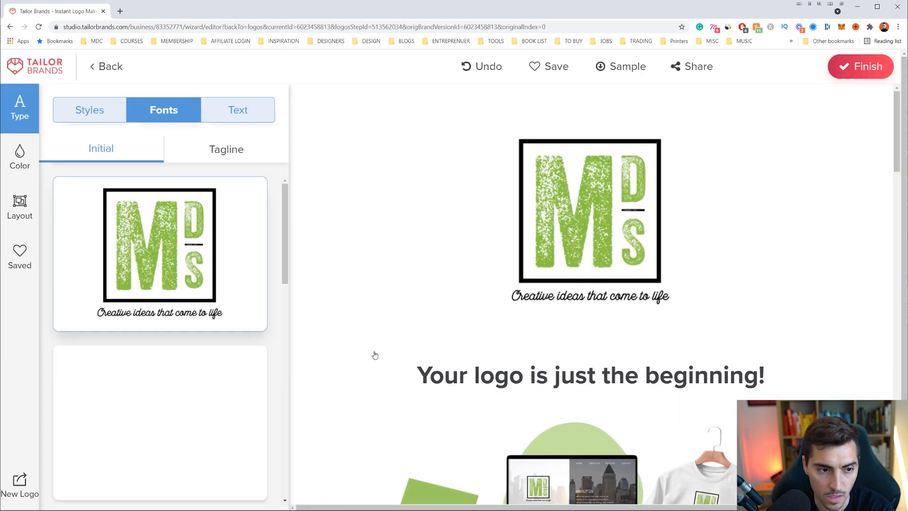
click(203, 152)
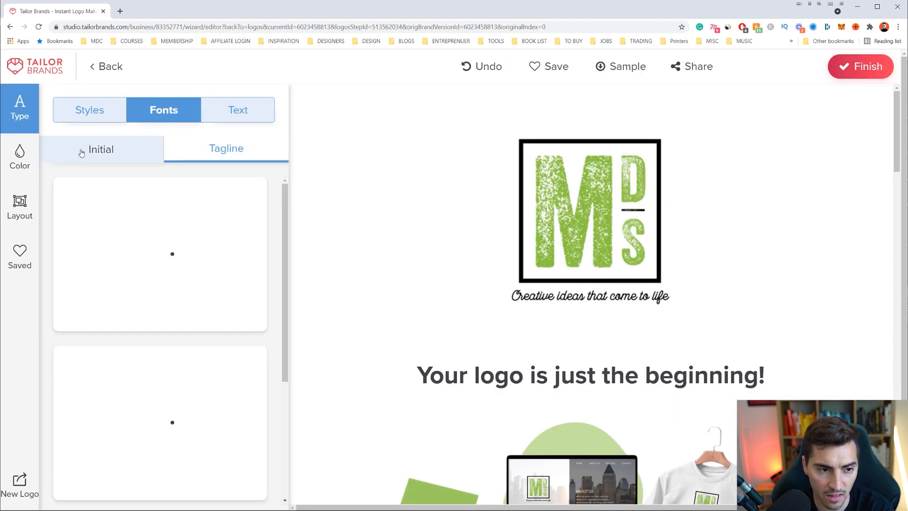
click(97, 157)
click(236, 115)
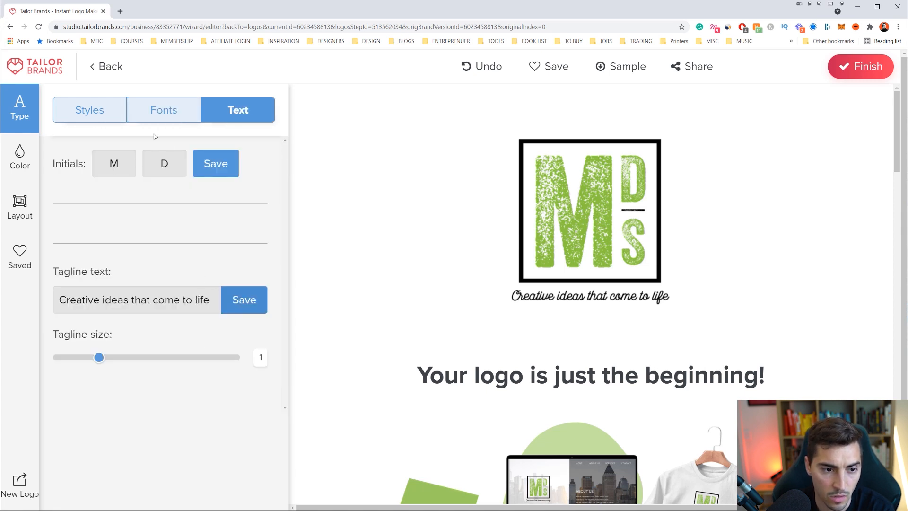
click(108, 111)
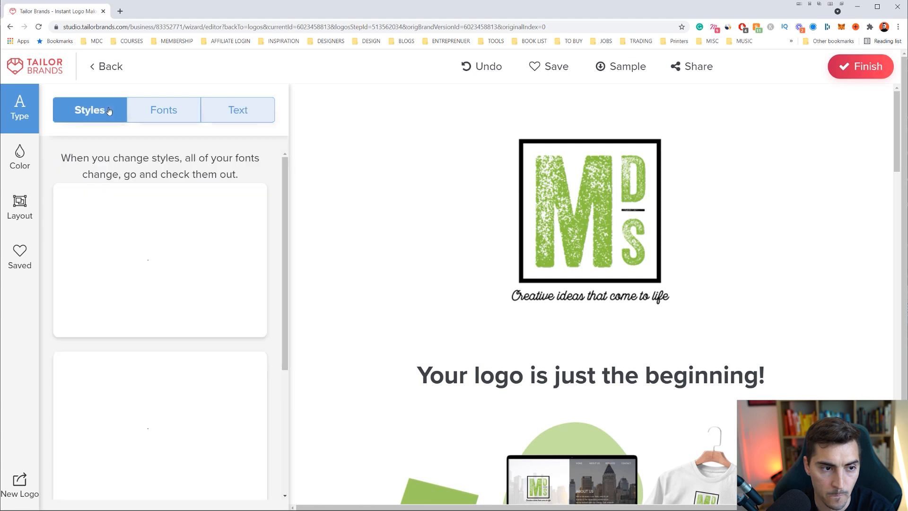
click(105, 67)
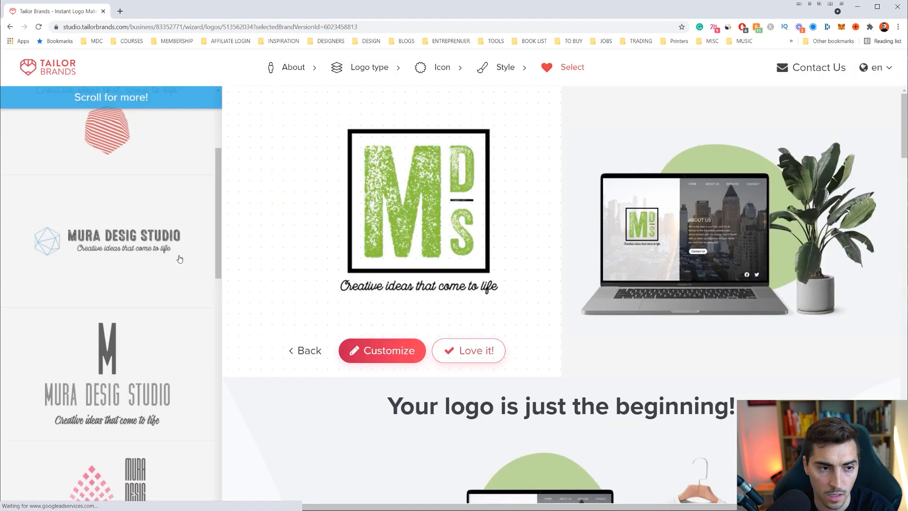
Step: Preview the orange circle Mura logo and examine its merchandise, digital business card, business card and website mockups
scroll(166, 216, down, 3)
scroll(161, 223, down, 5)
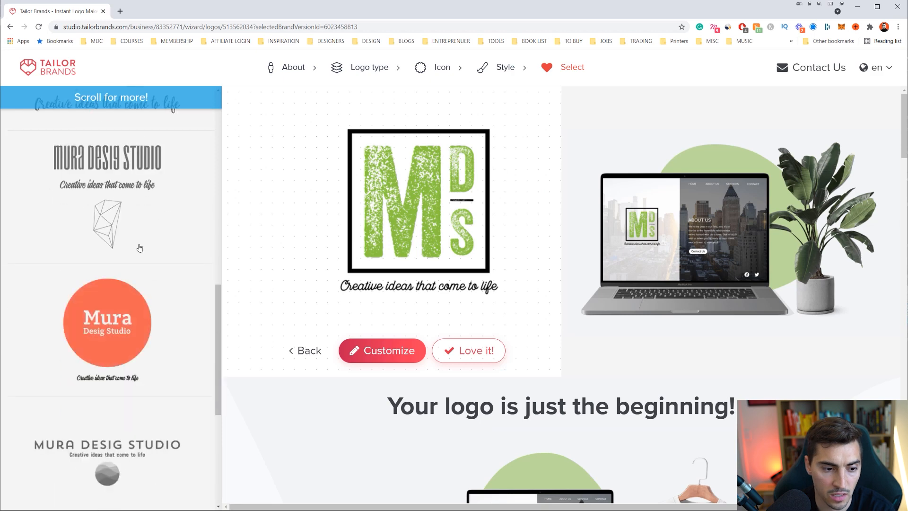
click(127, 344)
scroll(622, 322, down, 7)
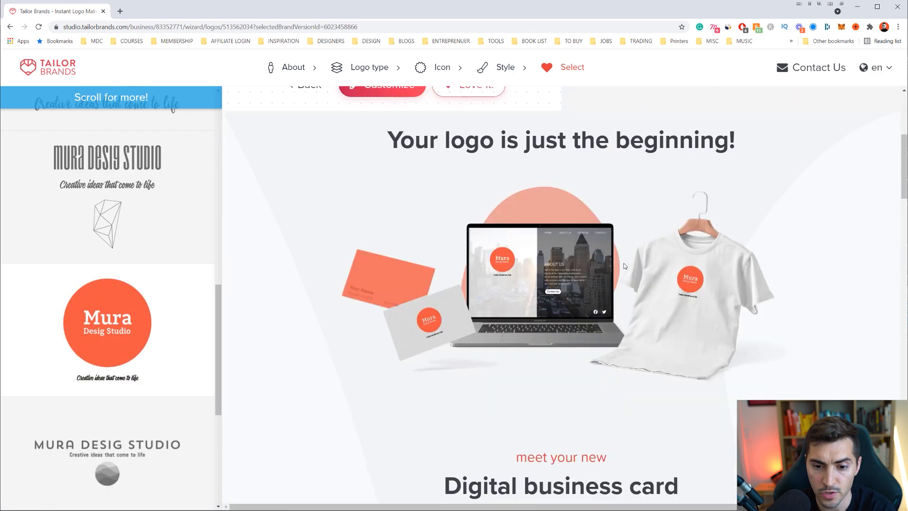
scroll(629, 318, down, 5)
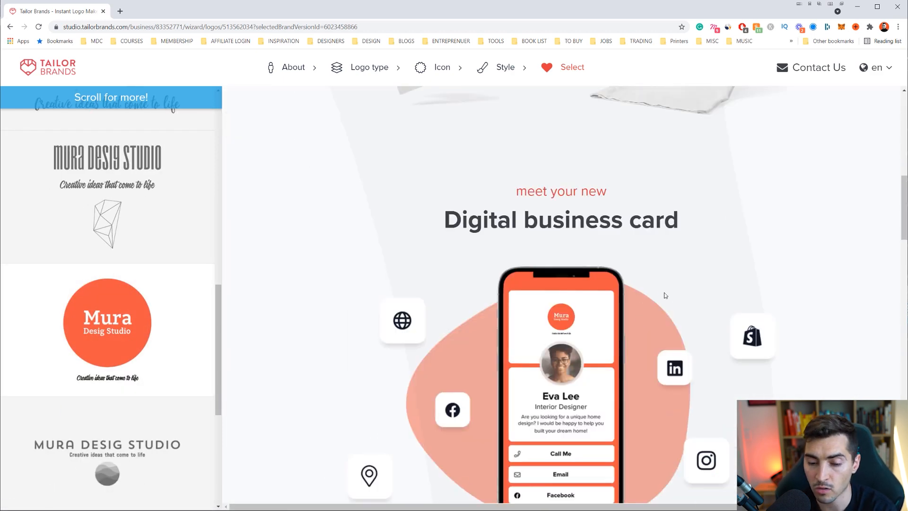
scroll(664, 292, down, 8)
scroll(665, 296, down, 5)
scroll(665, 295, up, 4)
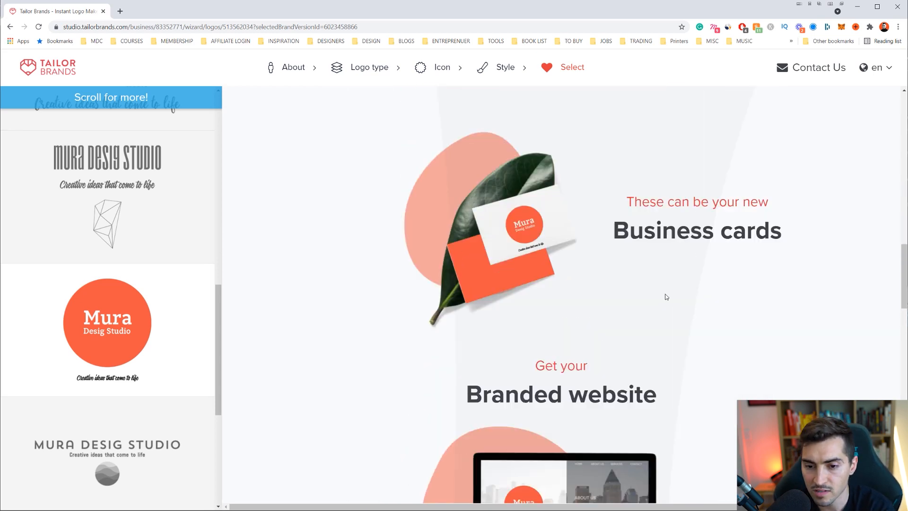
Step: Select the Mura Desig Studio logo with the red striped polygon, check its mockups and accept it as the final logo
scroll(132, 299, down, 6)
scroll(132, 299, down, 1)
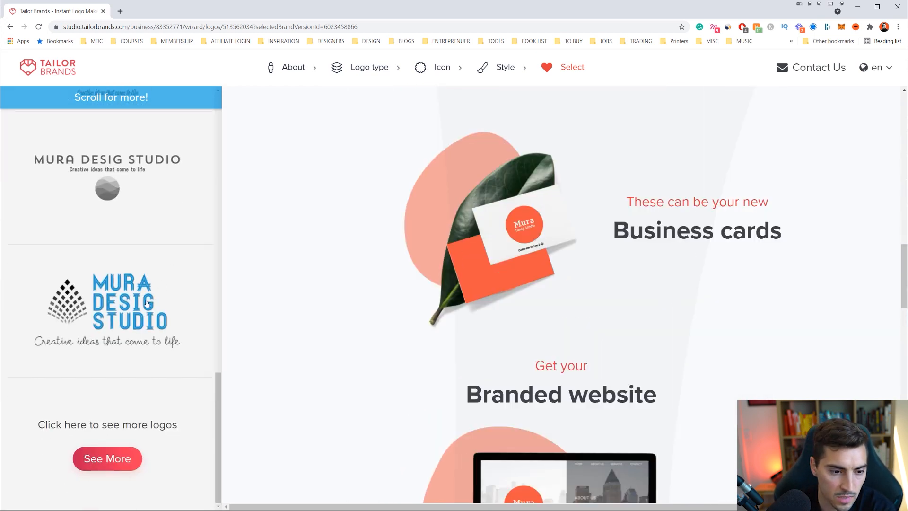
scroll(133, 341, up, 18)
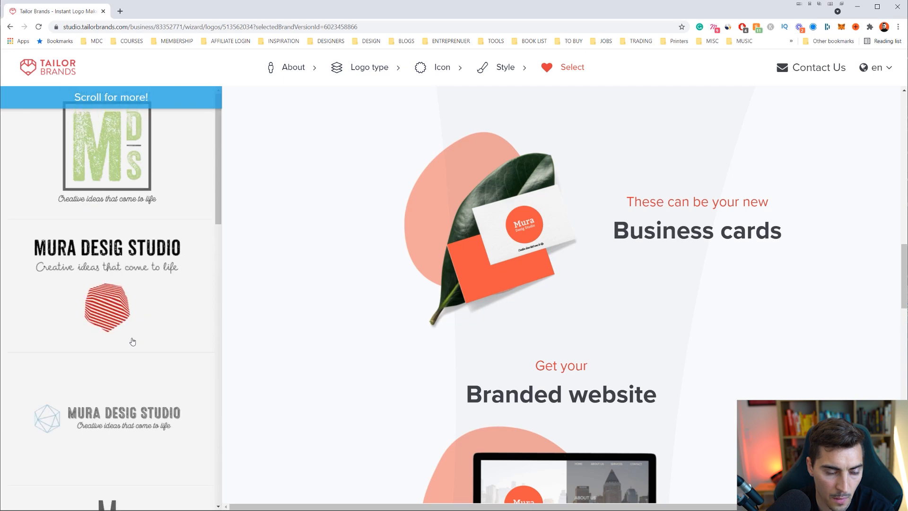
click(147, 289)
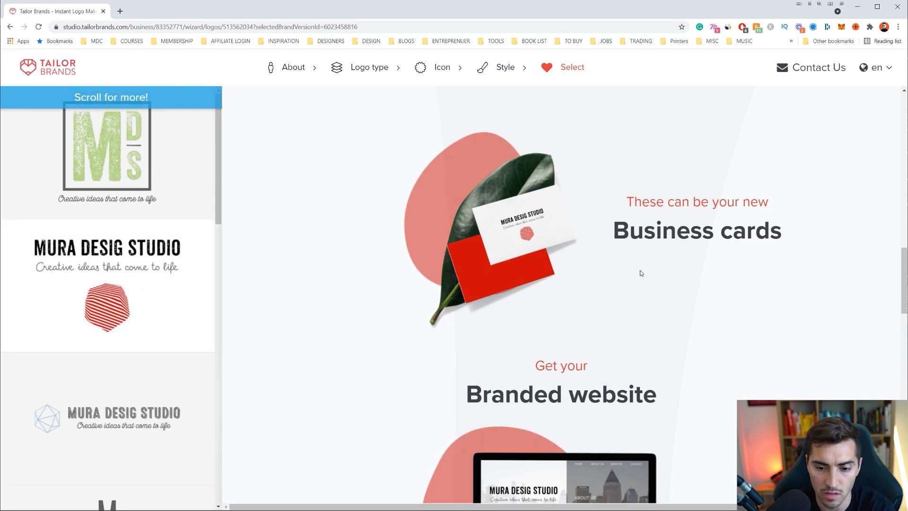
scroll(646, 284, down, 14)
scroll(657, 300, up, 20)
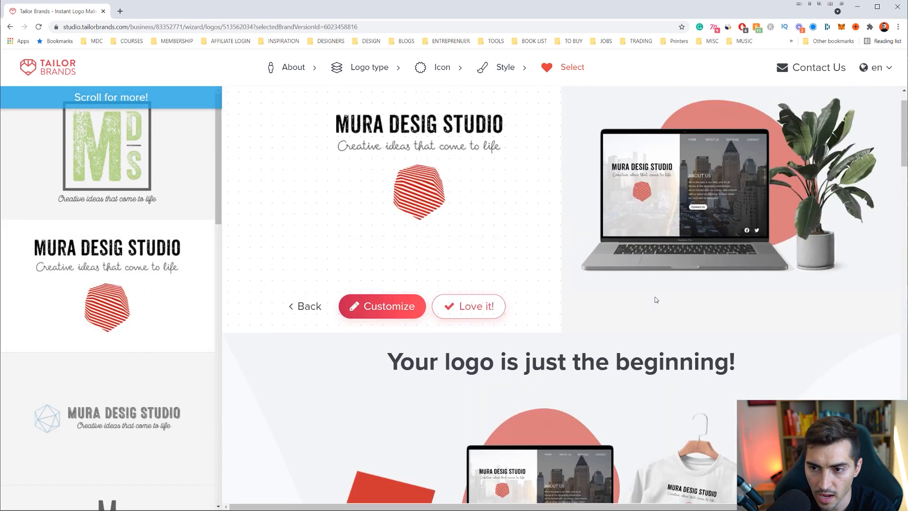
scroll(656, 300, up, 1)
click(461, 361)
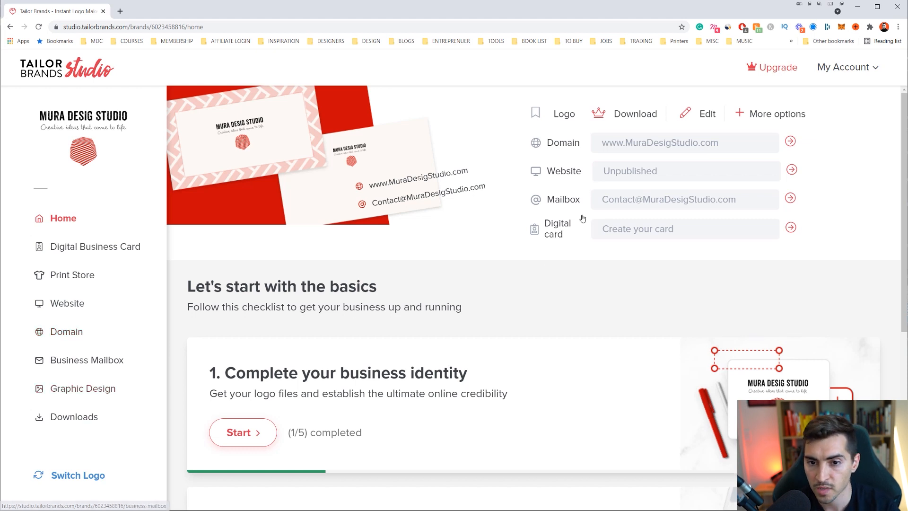
Step: View the high-quality logo download offer and the business domain page, and return to the studio home
click(632, 118)
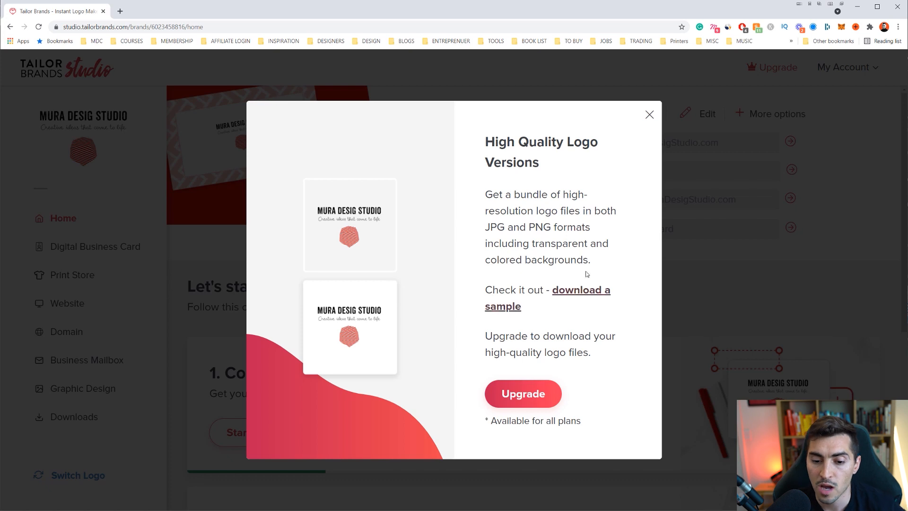
click(650, 115)
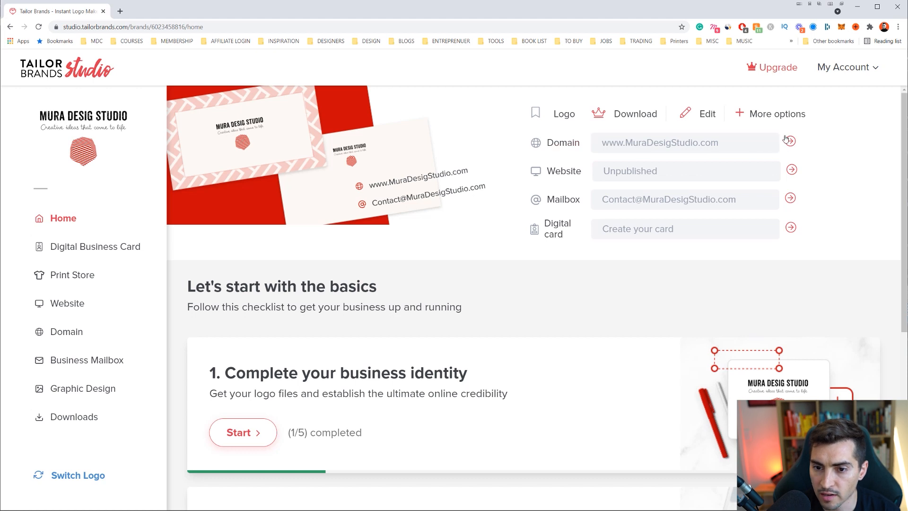
click(670, 144)
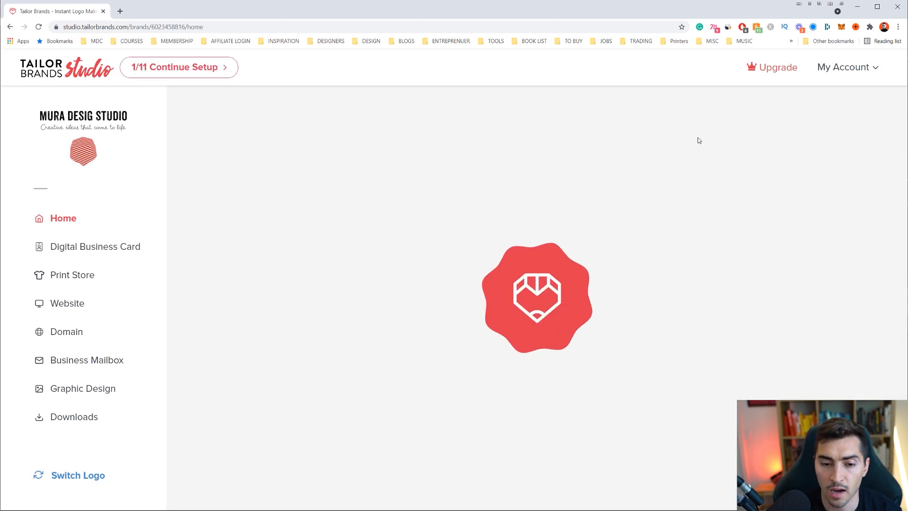
scroll(573, 227, down, 9)
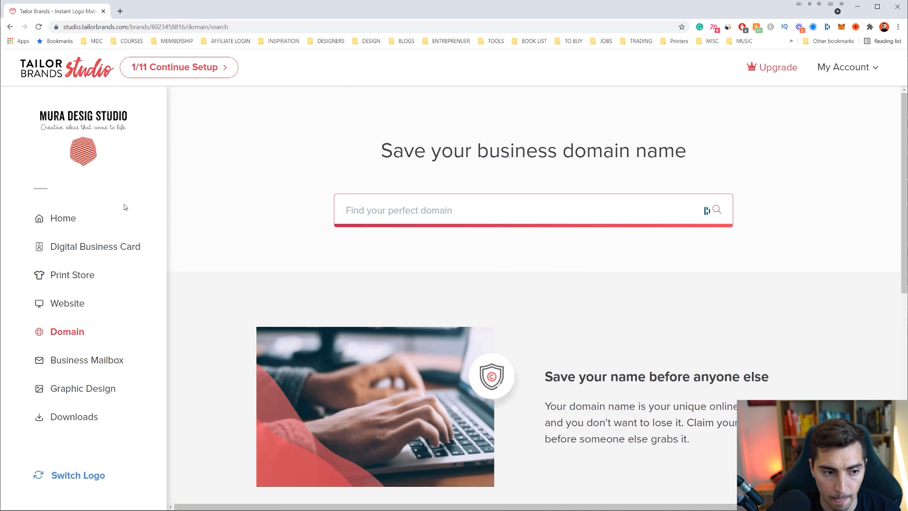
click(70, 218)
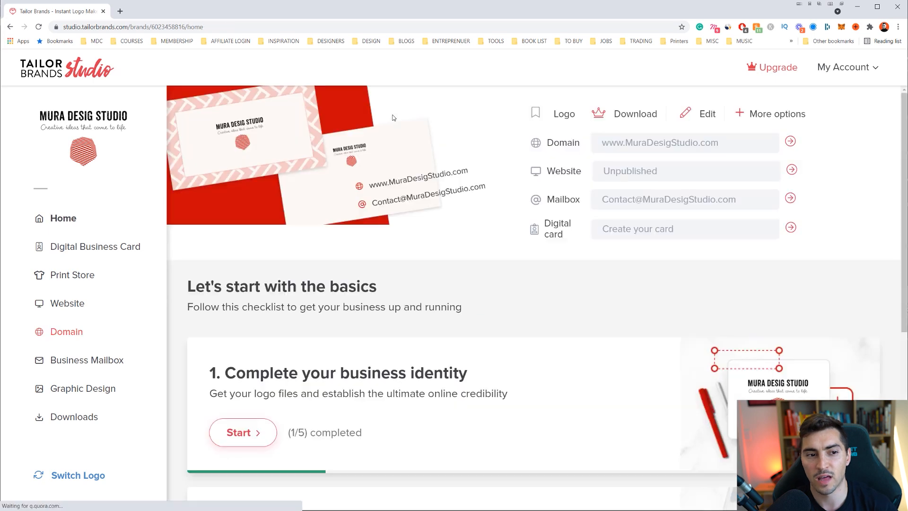
Step: Look through the business setup checklist and expand its "Complete your business identity" section
scroll(425, 179, down, 2)
scroll(425, 179, down, 1)
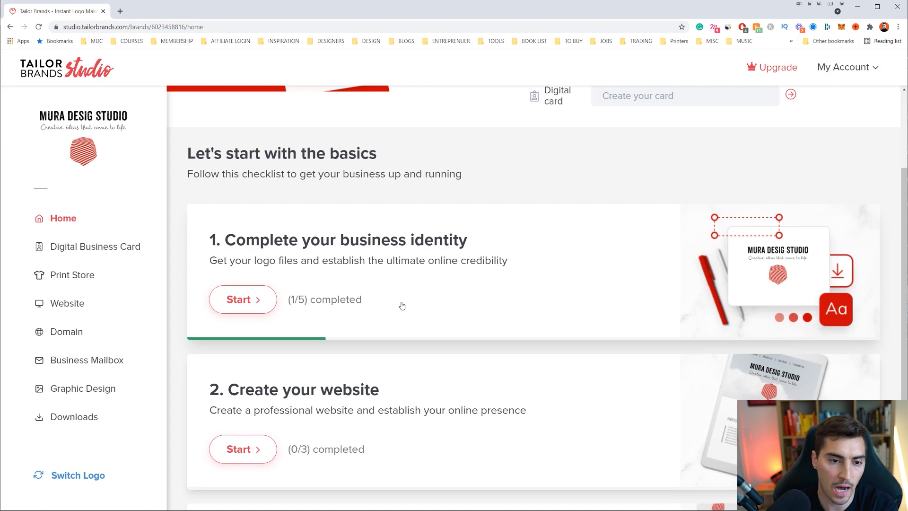
scroll(416, 284, down, 4)
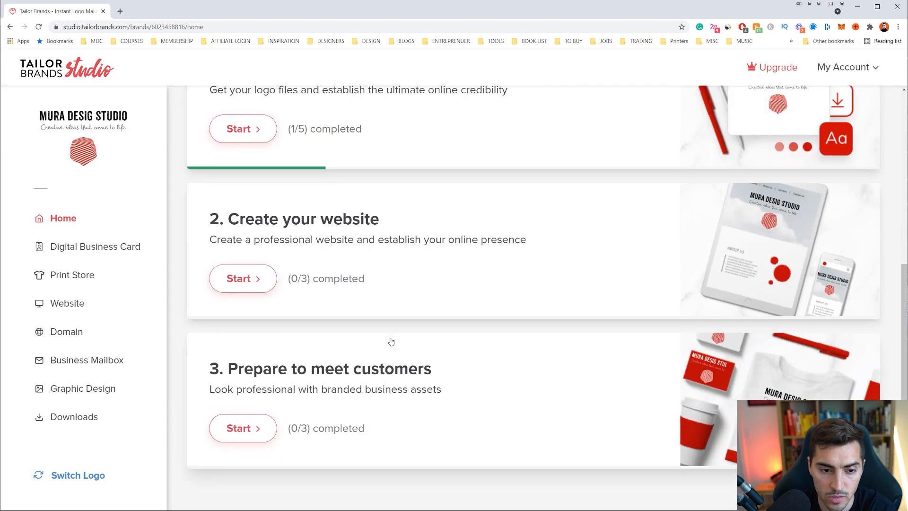
scroll(391, 341, up, 3)
scroll(378, 307, down, 2)
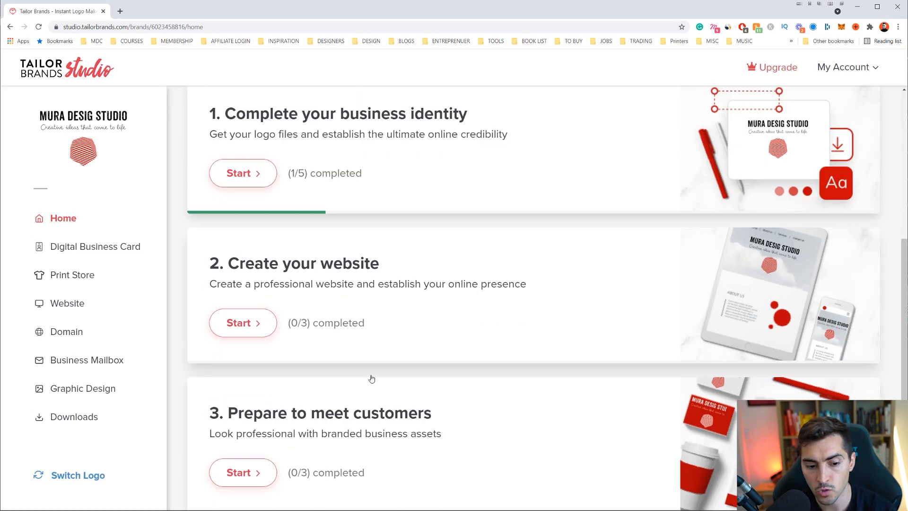
scroll(377, 427, up, 2)
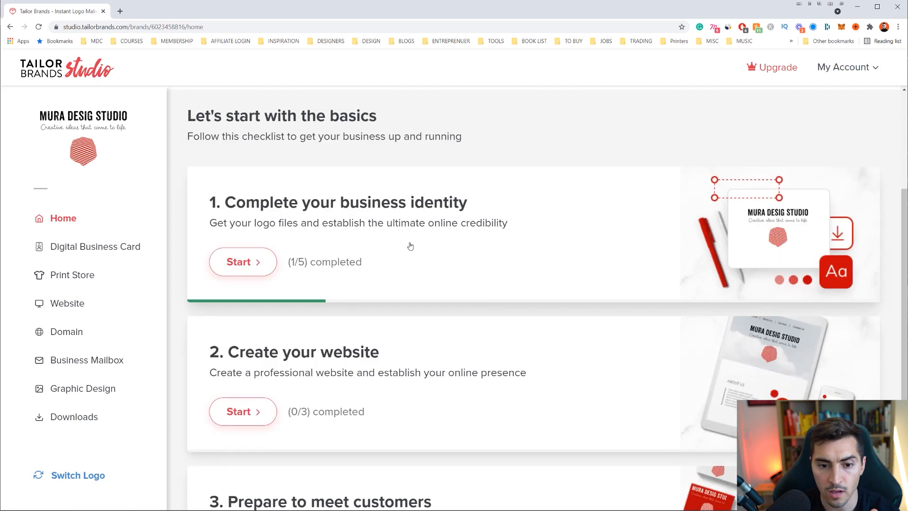
click(395, 238)
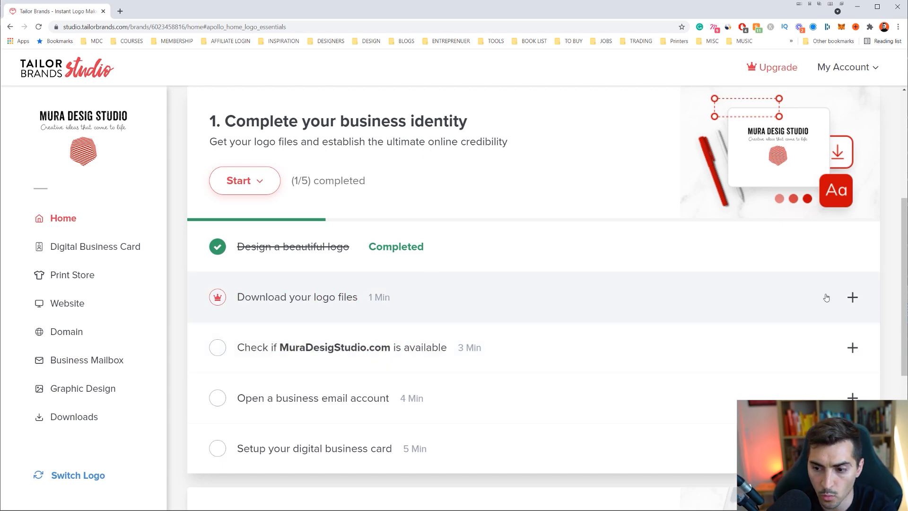
Step: Read the details of the "Download your logo files" task and collapse it
click(852, 297)
scroll(407, 182, down, 2)
scroll(524, 193, up, 4)
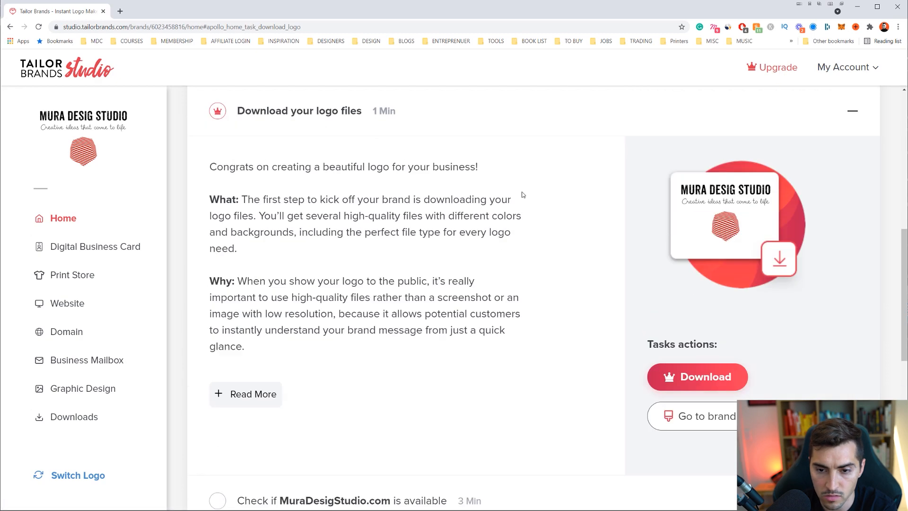
click(853, 198)
Step: Expand the "Check if MuraDesigStudio.com is available" task and open its business domain search
scroll(373, 263, up, 1)
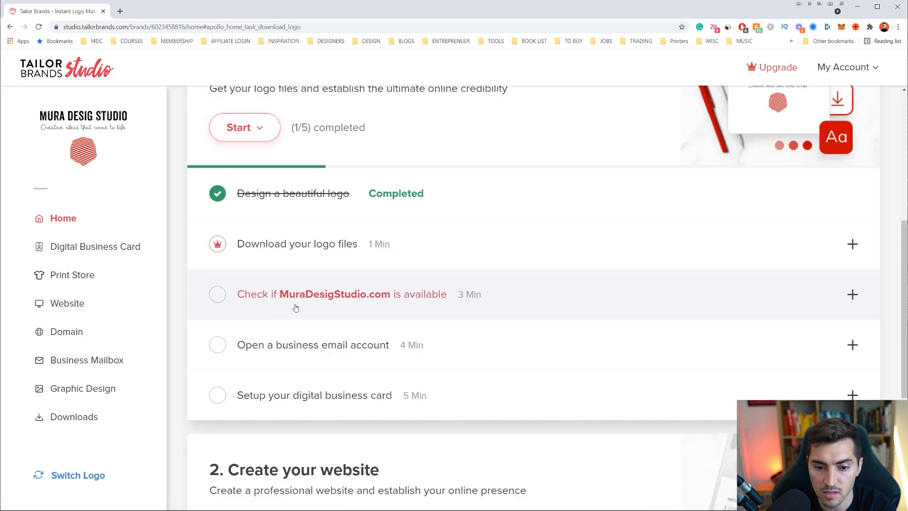
click(523, 295)
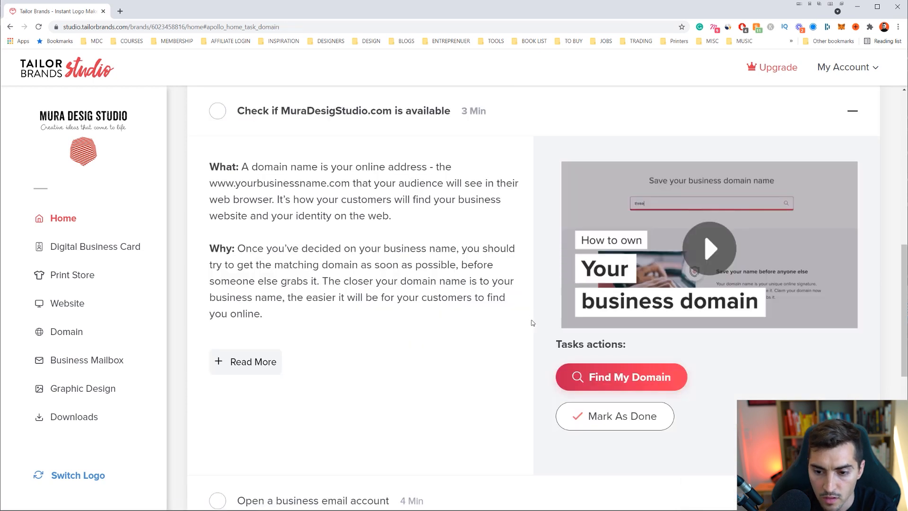
click(615, 377)
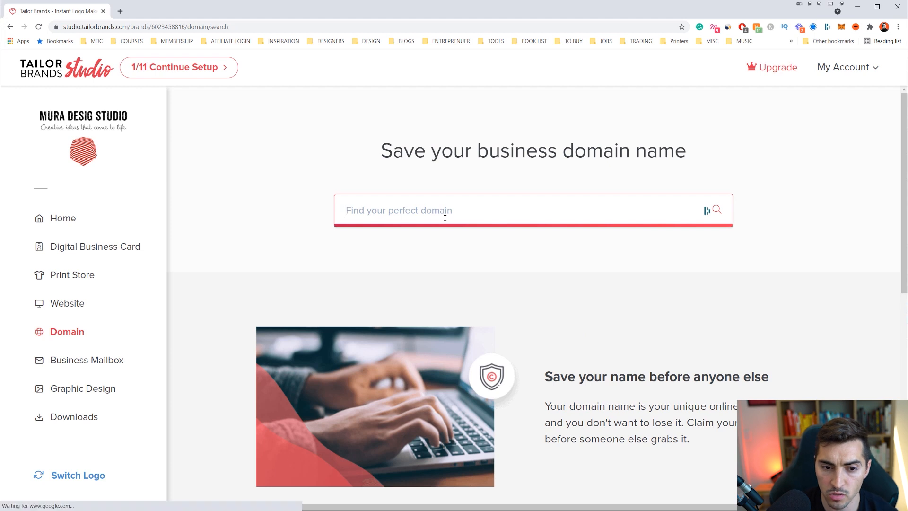
click(445, 219)
click(279, 200)
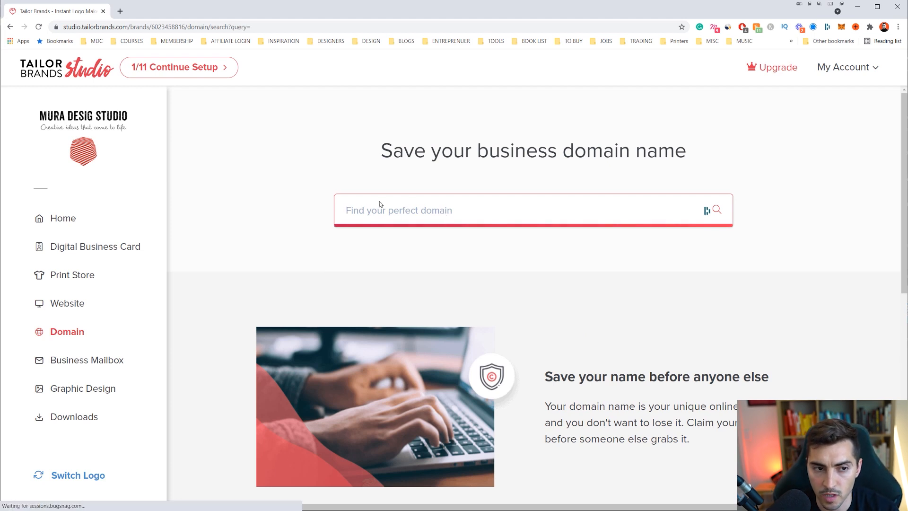
Step: Return to the home checklist and collapse the domain availability task
key(alt+Left)
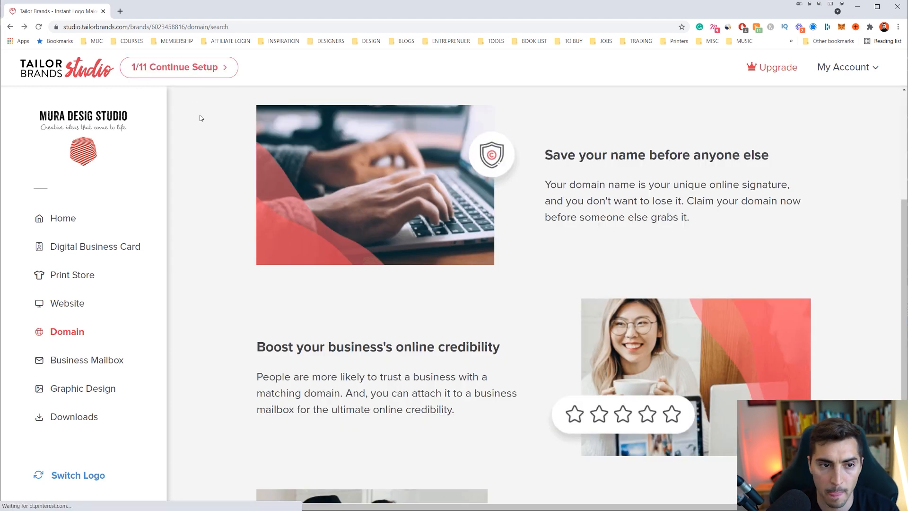
key(alt+Left)
key(alt+Left)
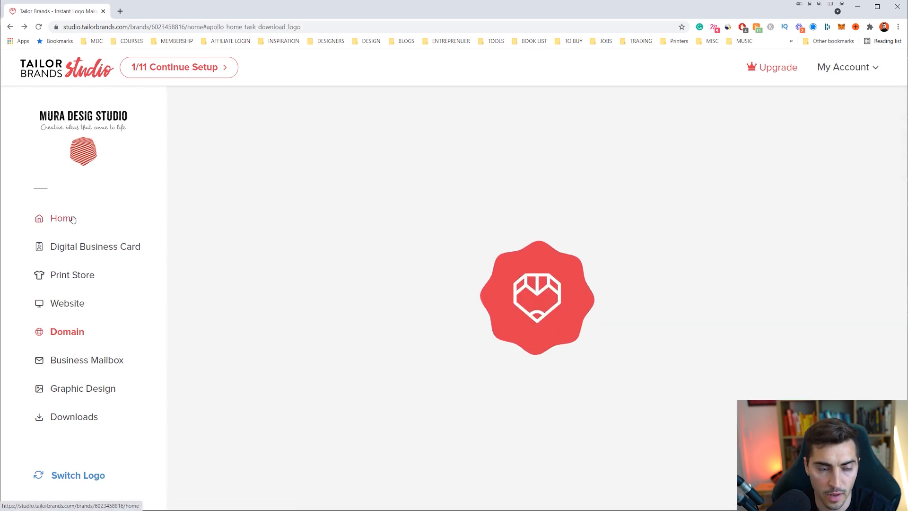
scroll(444, 260, down, 2)
scroll(443, 260, down, 5)
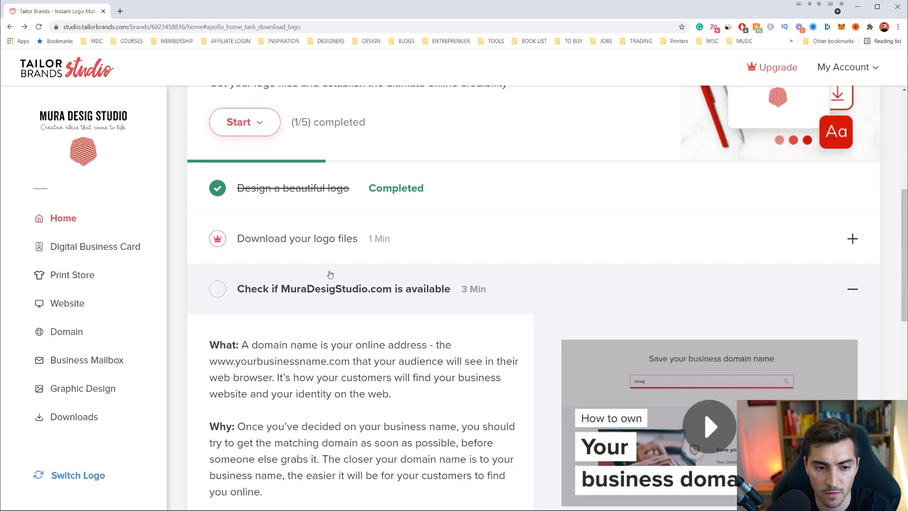
click(849, 286)
scroll(288, 274, up, 2)
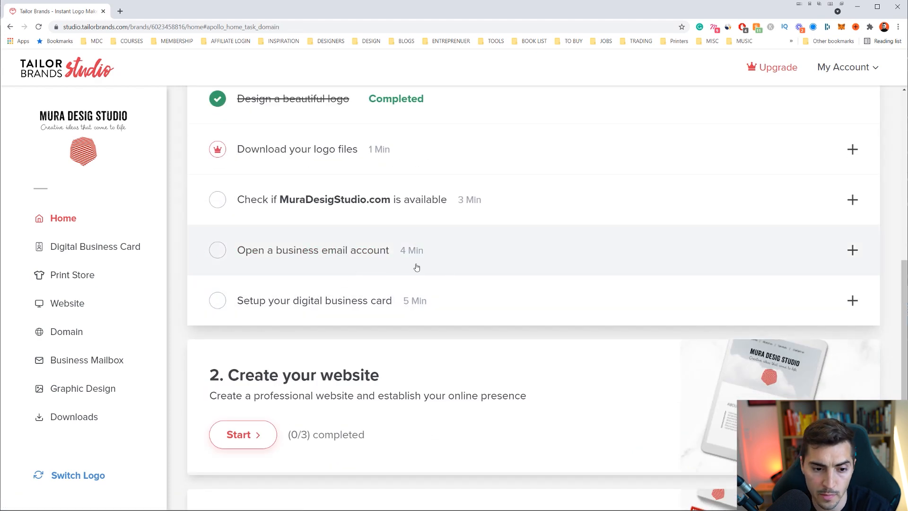
Step: Look through the tasks in the "Create your website" and "Prepare to meet customers" checklist sections
scroll(432, 313, down, 2)
click(432, 313)
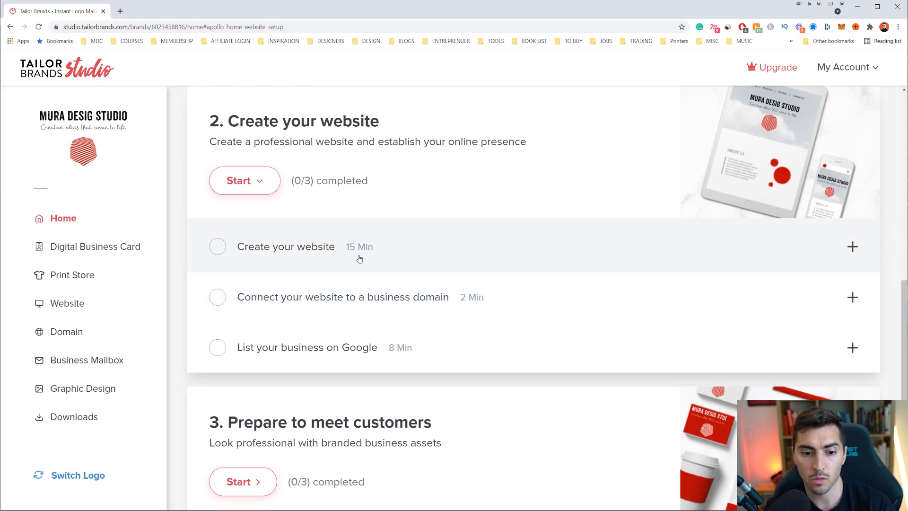
scroll(360, 257, down, 1)
click(405, 362)
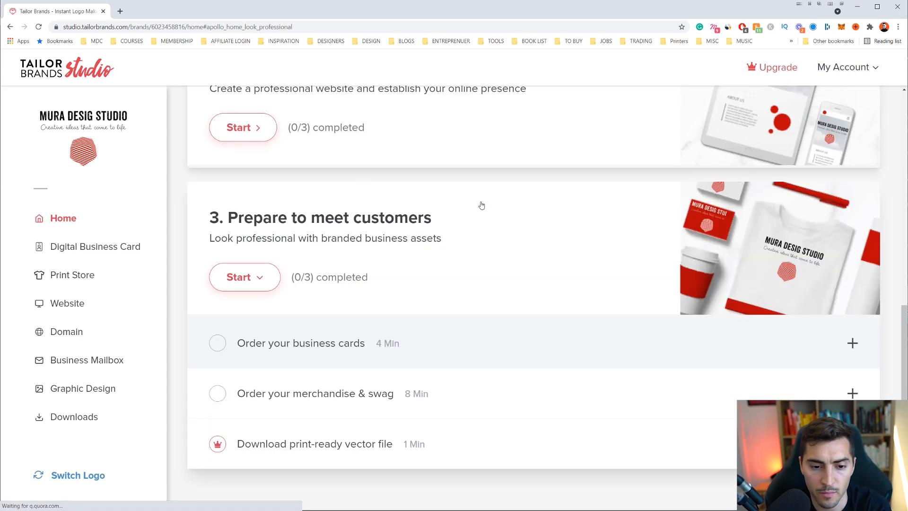
scroll(446, 308, up, 8)
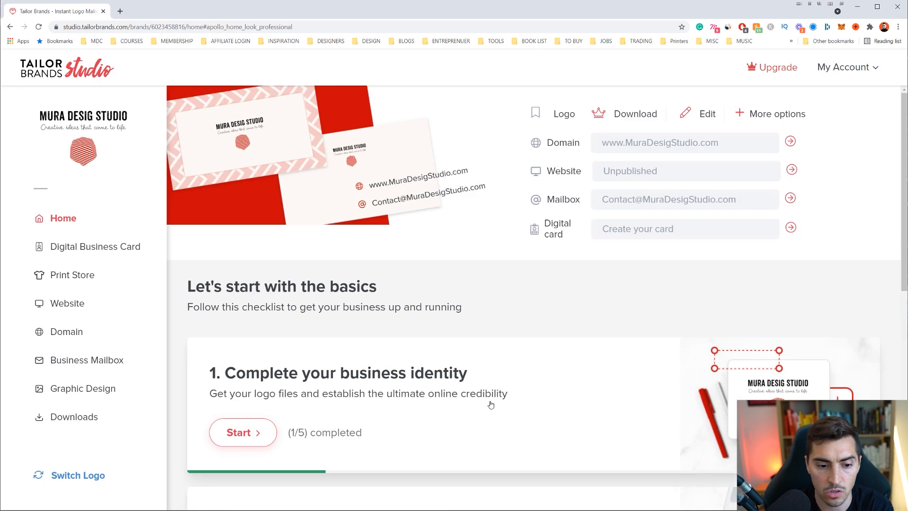
scroll(415, 351, down, 6)
scroll(414, 351, down, 1)
scroll(496, 351, up, 6)
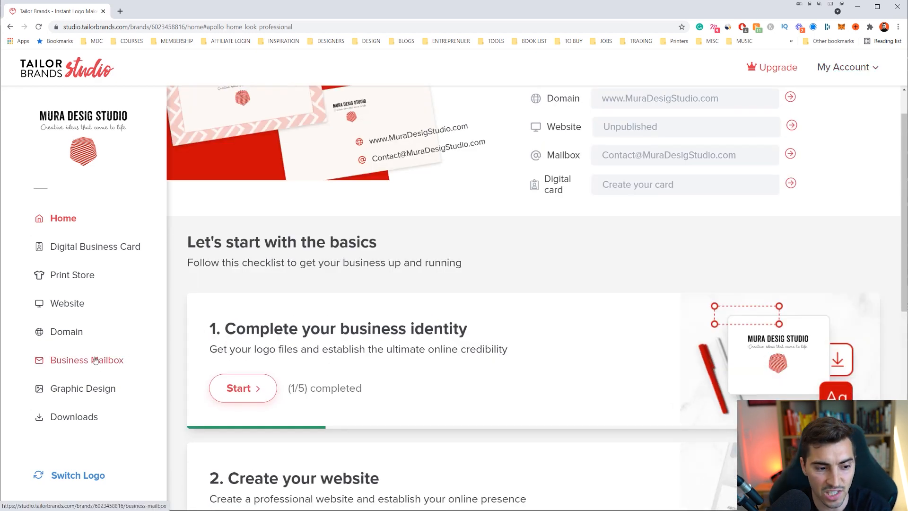
Step: Review the website creation options and start the automatic website builder
click(68, 305)
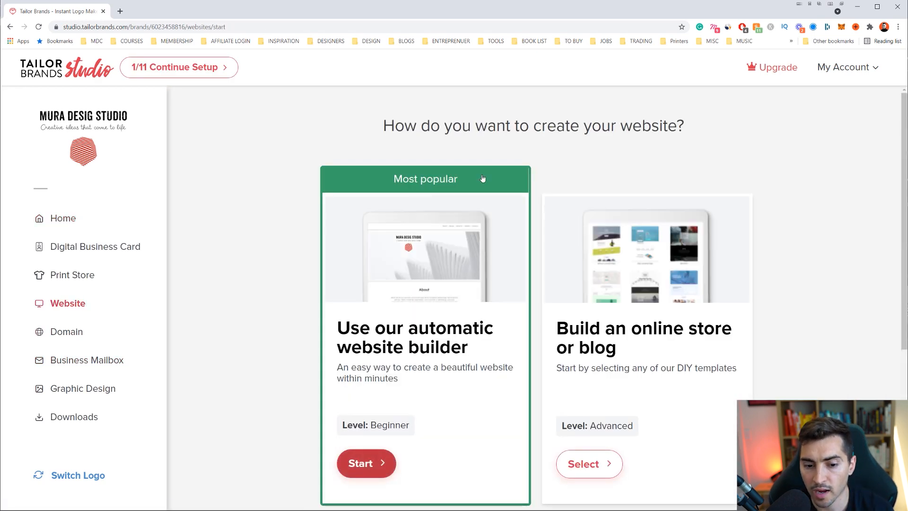
scroll(483, 178, down, 5)
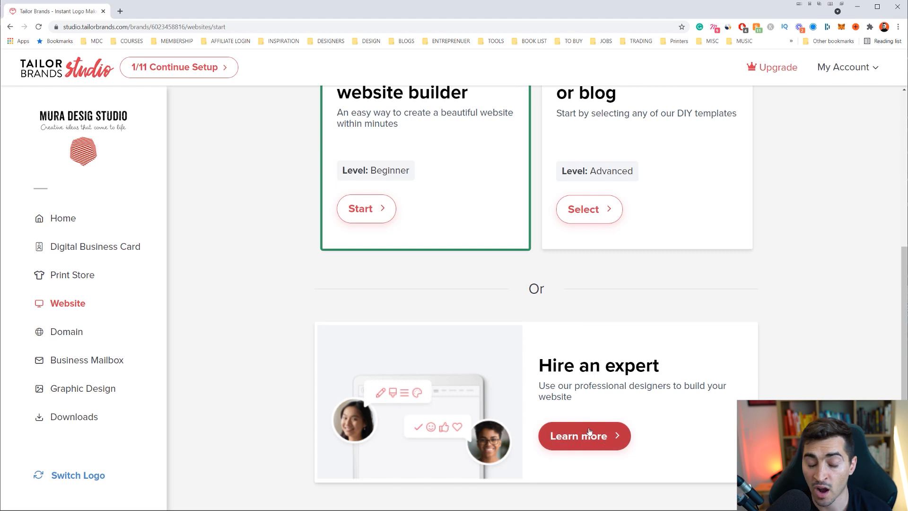
scroll(588, 431, up, 5)
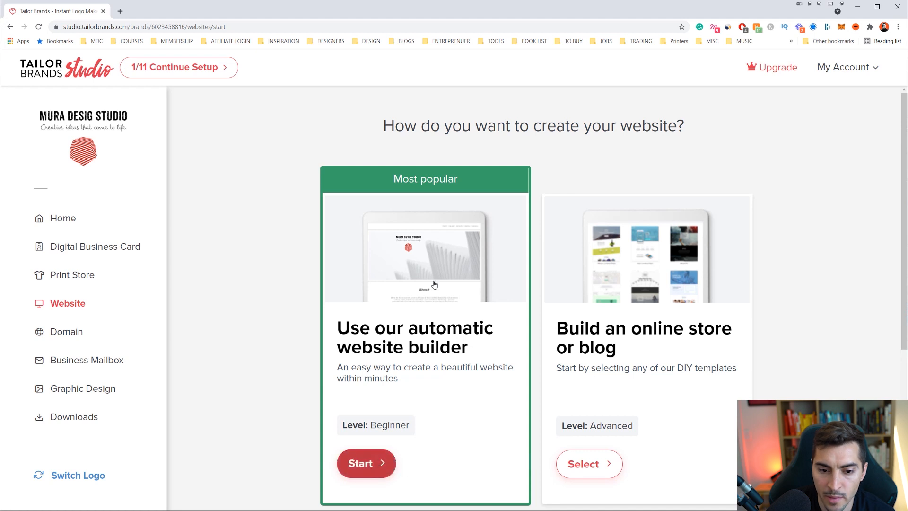
click(369, 466)
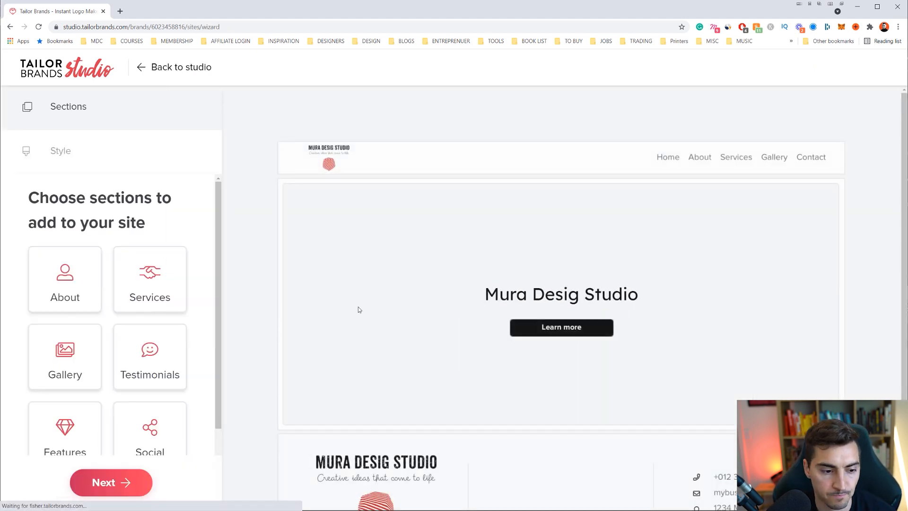
Step: Add the Services and Testimonials sections to the site and check them in the page preview
scroll(579, 284, down, 1)
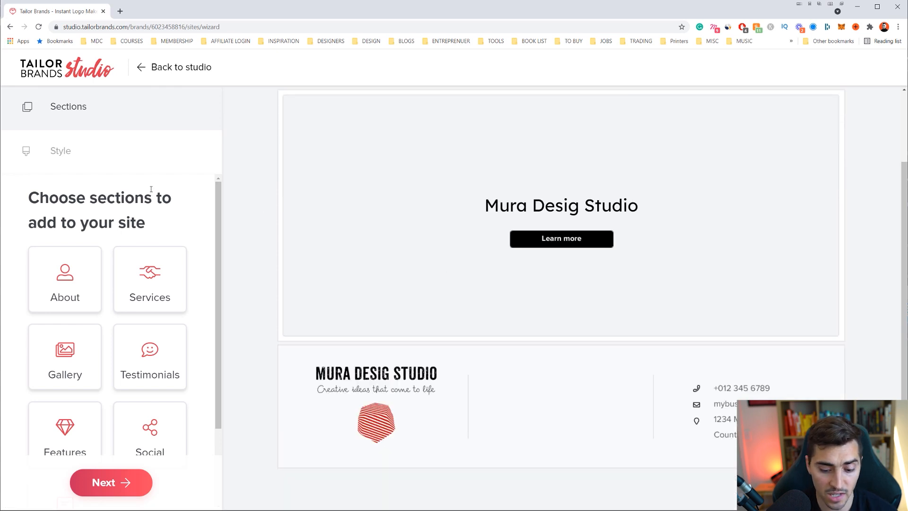
key(ctrl+minus)
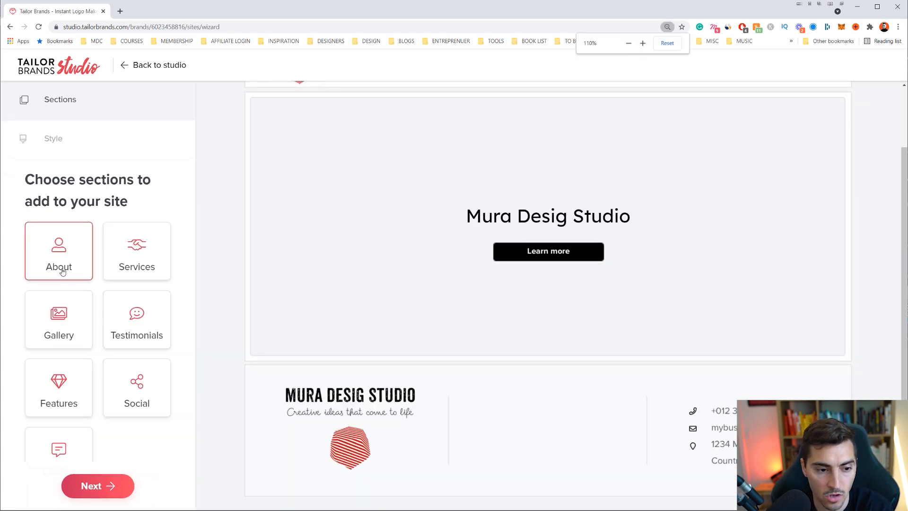
click(134, 260)
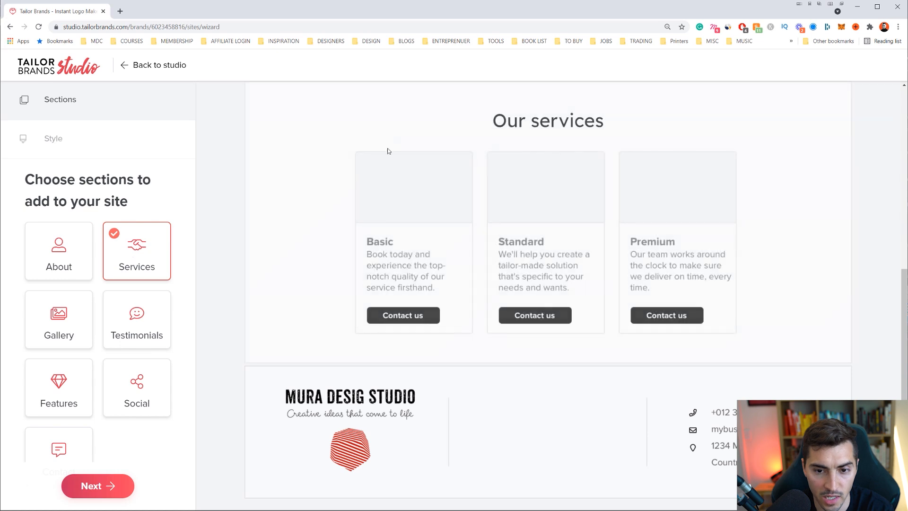
scroll(574, 207, up, 5)
scroll(481, 346, down, 2)
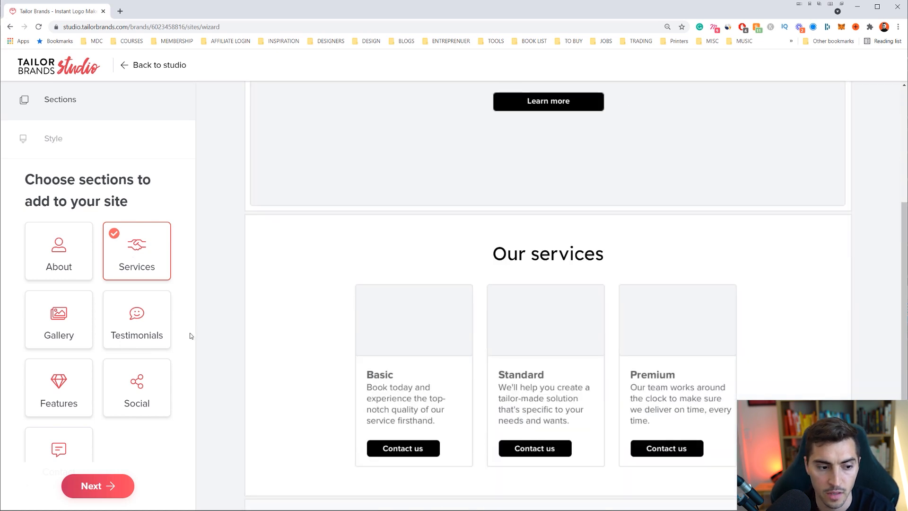
click(149, 331)
scroll(621, 359, up, 2)
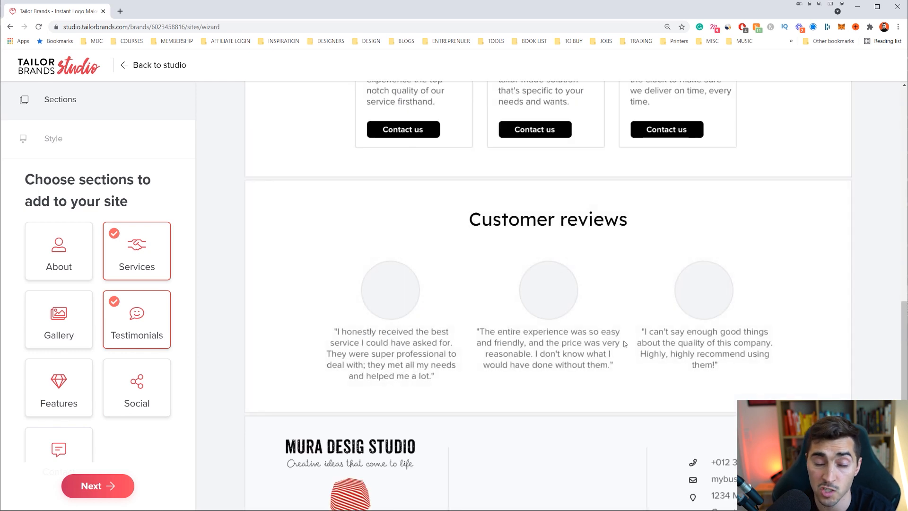
scroll(583, 362, down, 2)
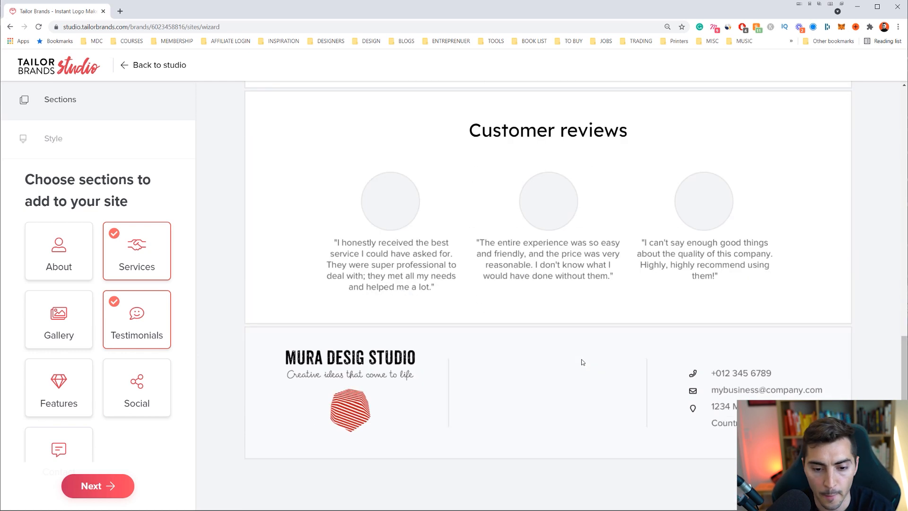
Step: Add the About section to the site and look over the whole page layout
click(72, 239)
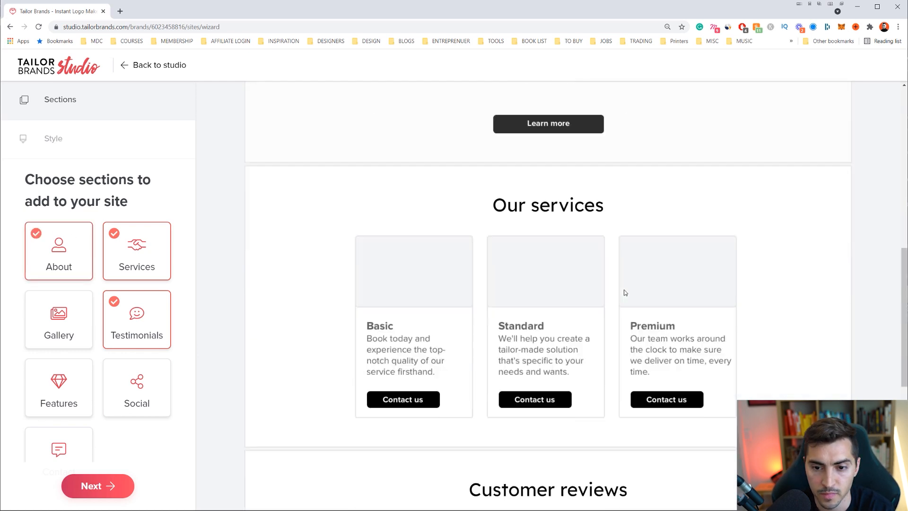
double_click(600, 430)
scroll(618, 335, up, 5)
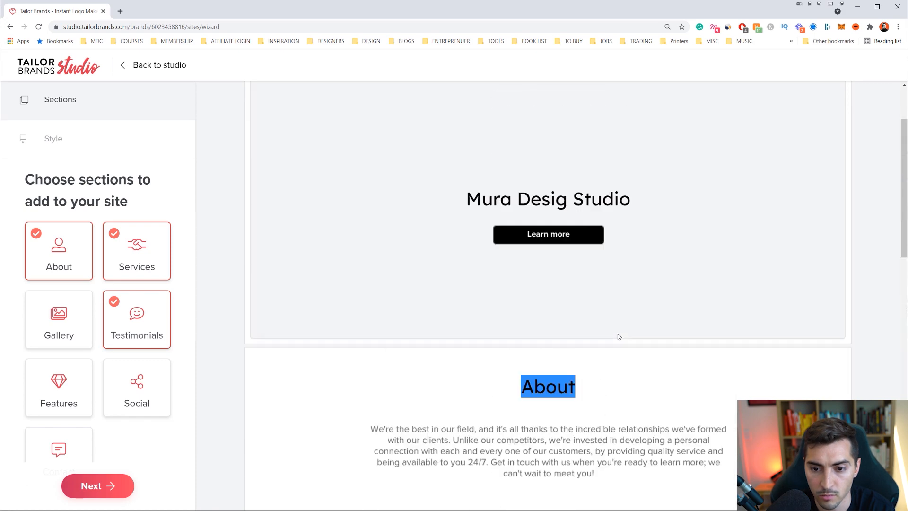
scroll(650, 399, down, 9)
scroll(597, 285, down, 10)
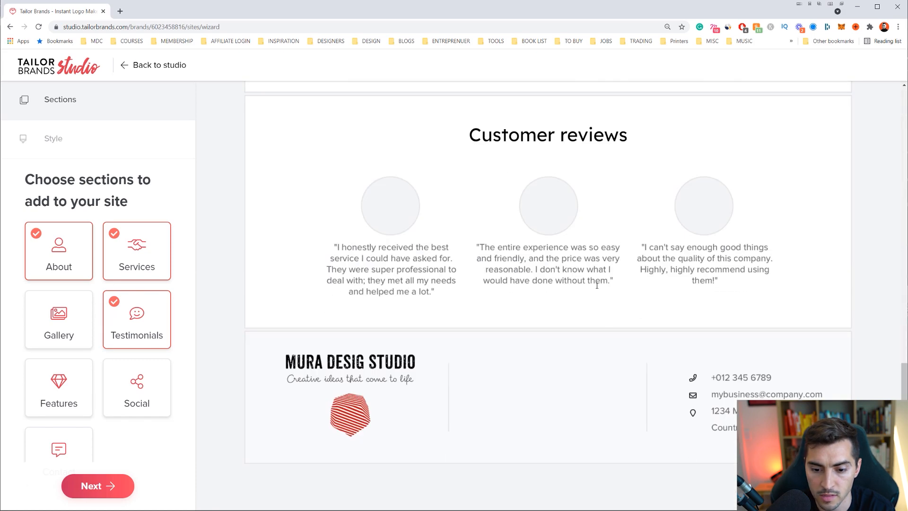
Step: Apply the Minimal style to the site, check its preview and create the site
click(97, 486)
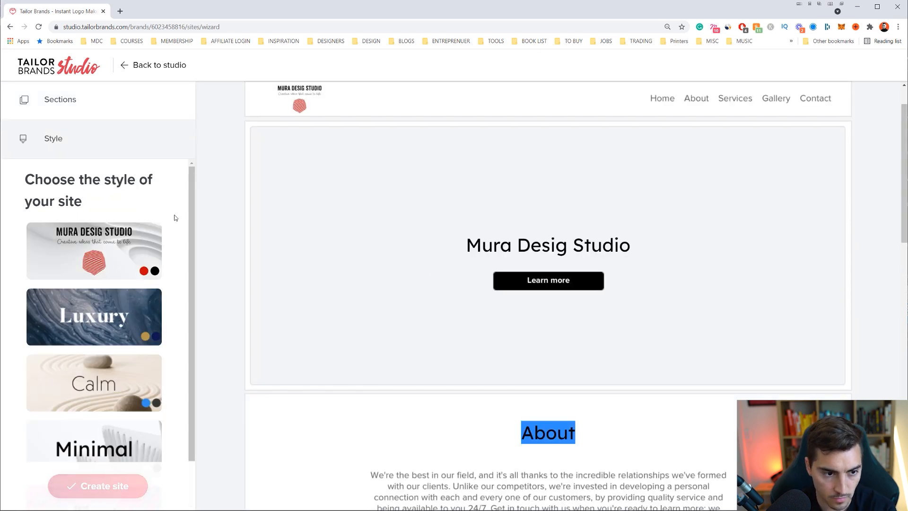
scroll(131, 206, down, 1)
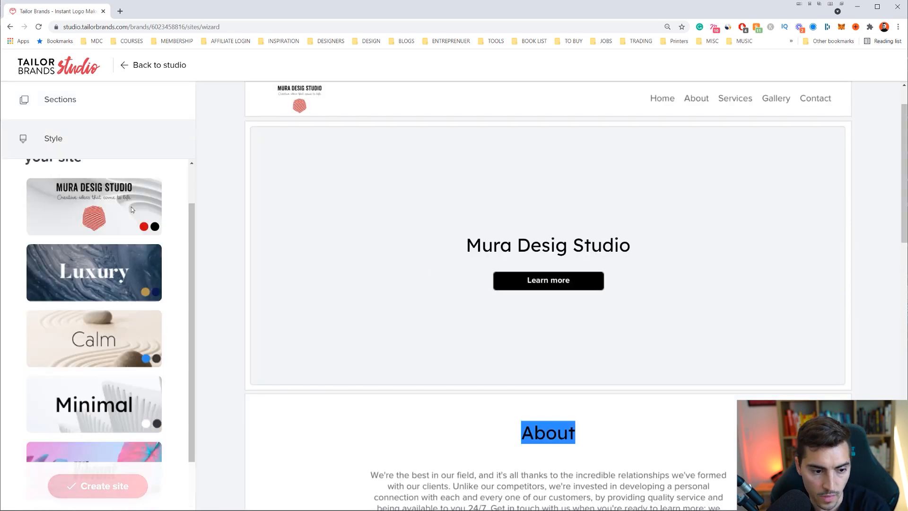
click(143, 409)
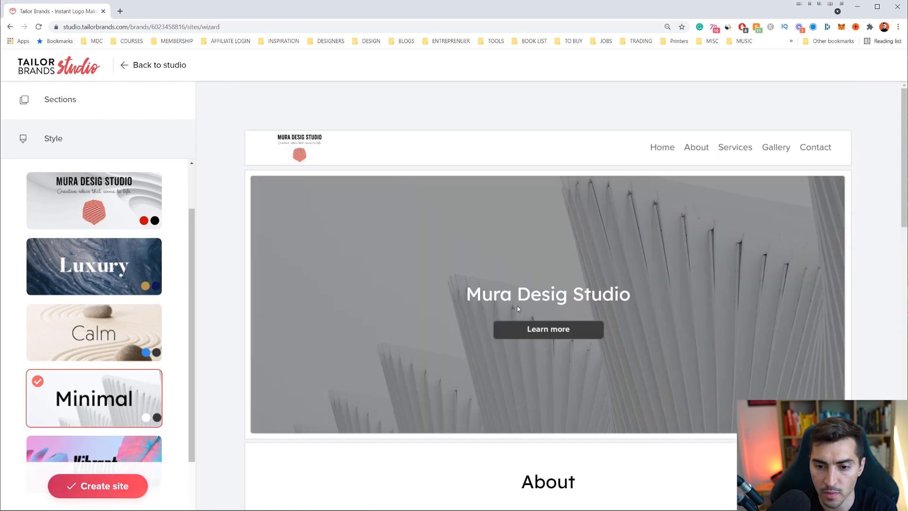
scroll(569, 304, down, 7)
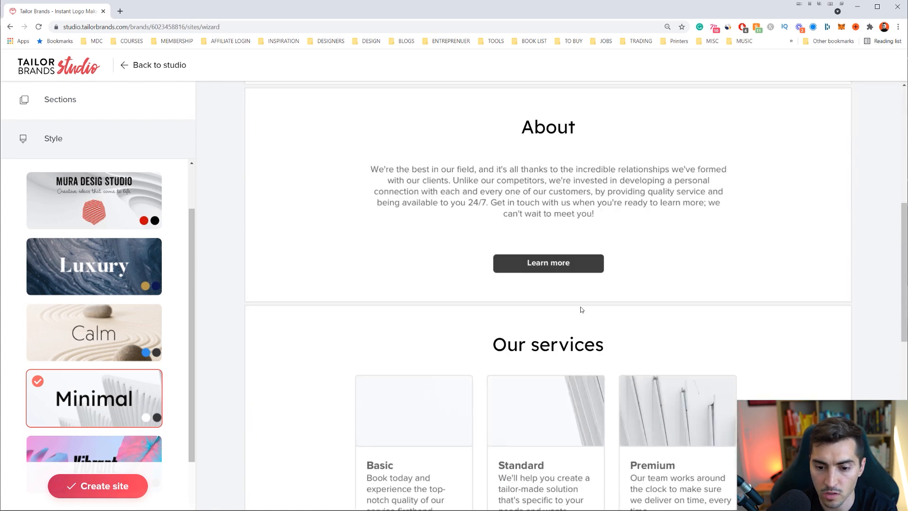
click(114, 496)
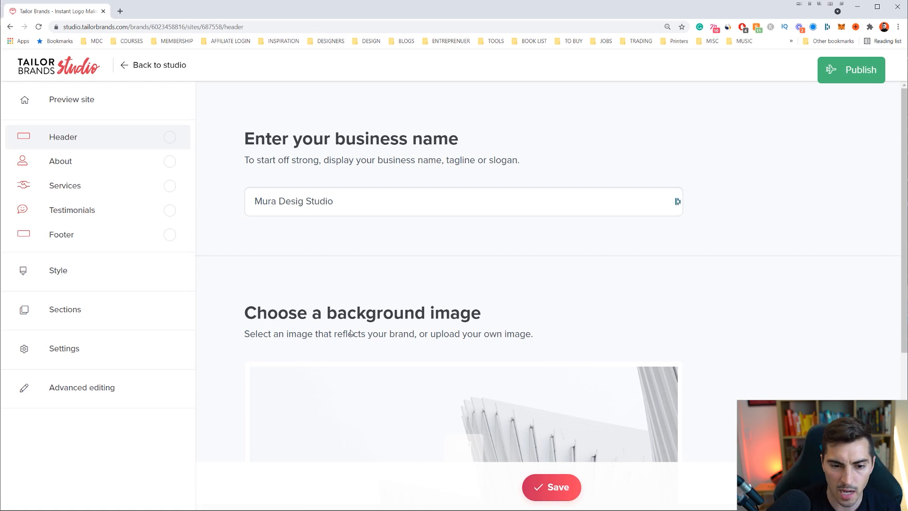
Step: Replace the header's background image with the white pendant lamp photo, save the header and look through the site preview
scroll(351, 333, down, 5)
scroll(690, 400, up, 2)
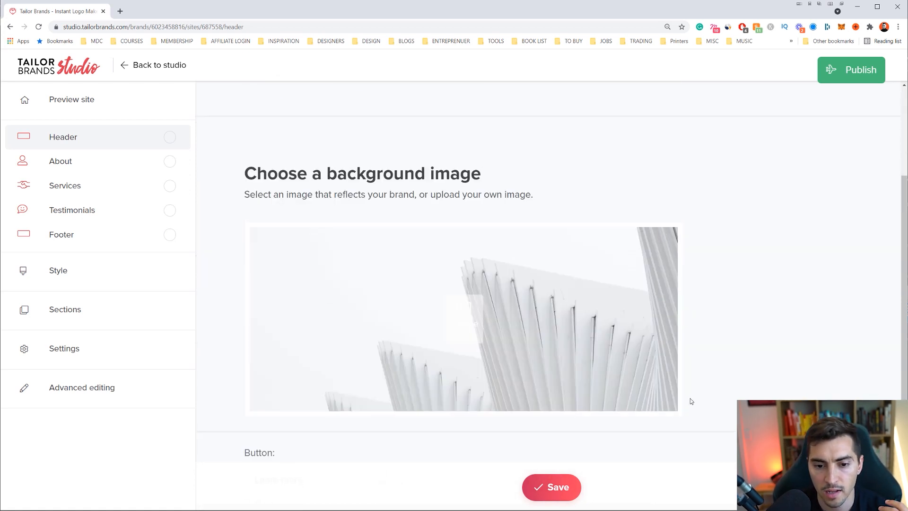
scroll(717, 362, up, 2)
scroll(487, 264, down, 4)
click(486, 263)
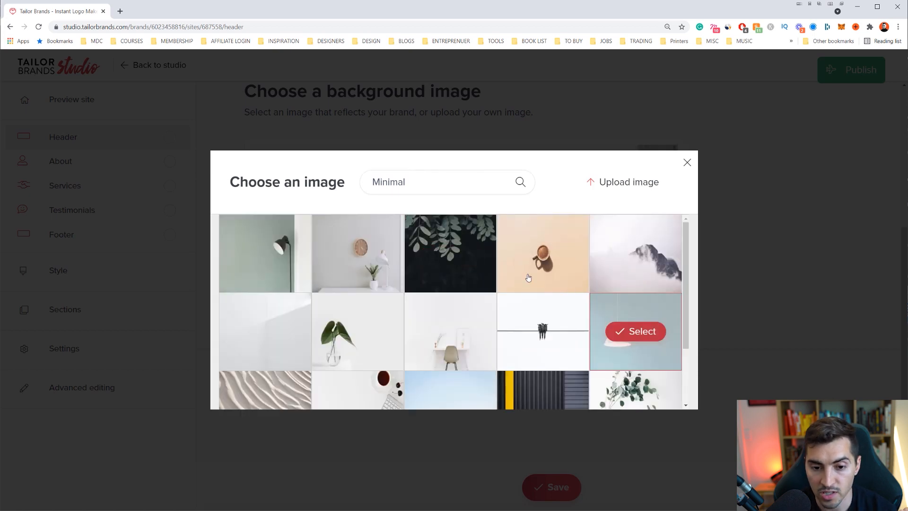
scroll(571, 299, down, 2)
click(655, 249)
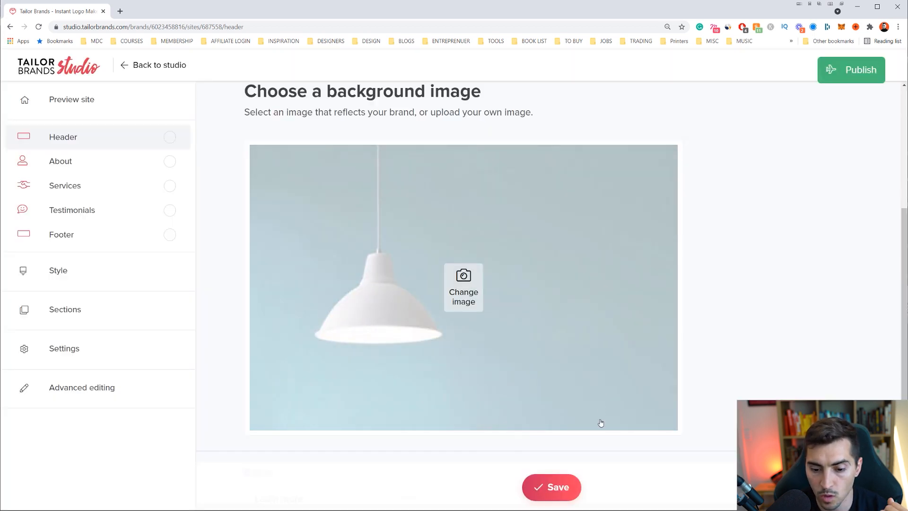
click(568, 486)
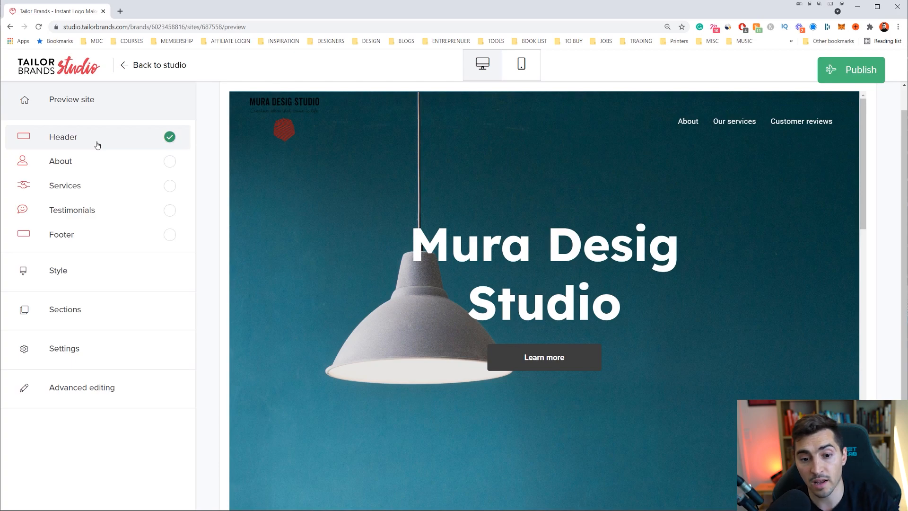
scroll(240, 190, down, 20)
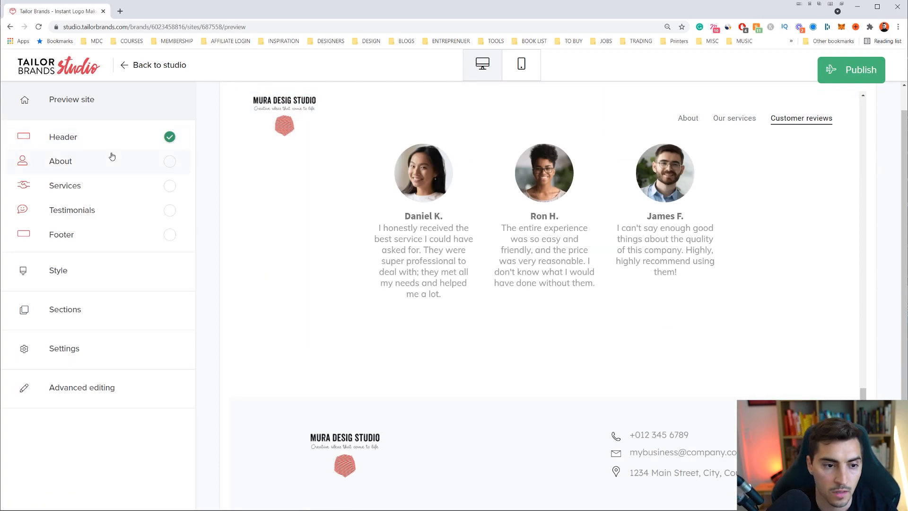
Step: Set the About section's button text to "Learn about me" and save the section
click(111, 157)
drag(576, 248, 253, 196)
drag(391, 355, 252, 353)
drag(588, 353, 514, 357)
text(Learn about me)
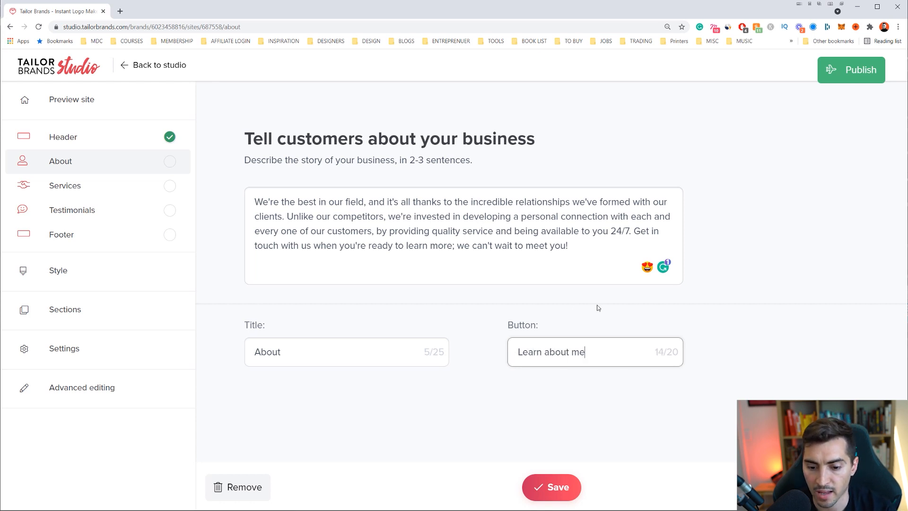
click(558, 487)
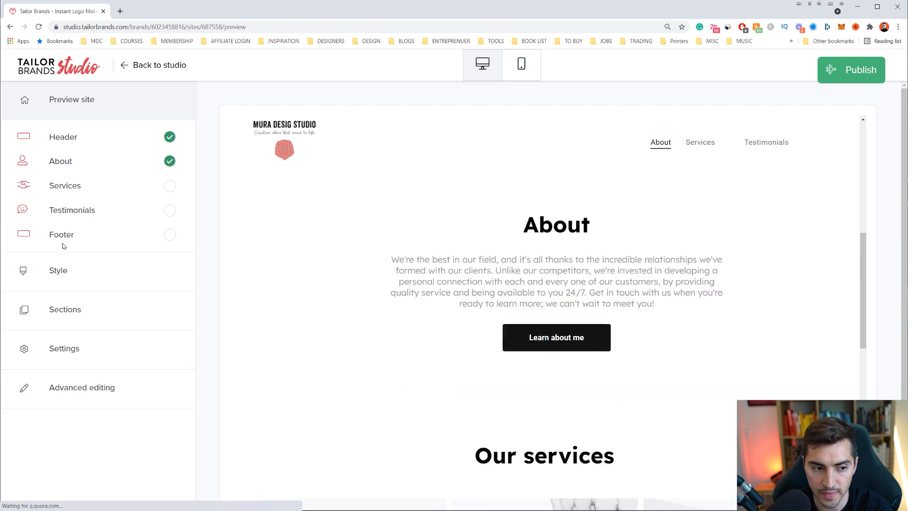
Step: Open the Services section for editing and rename the Basic service to "Graphic Design"
scroll(429, 301, down, 7)
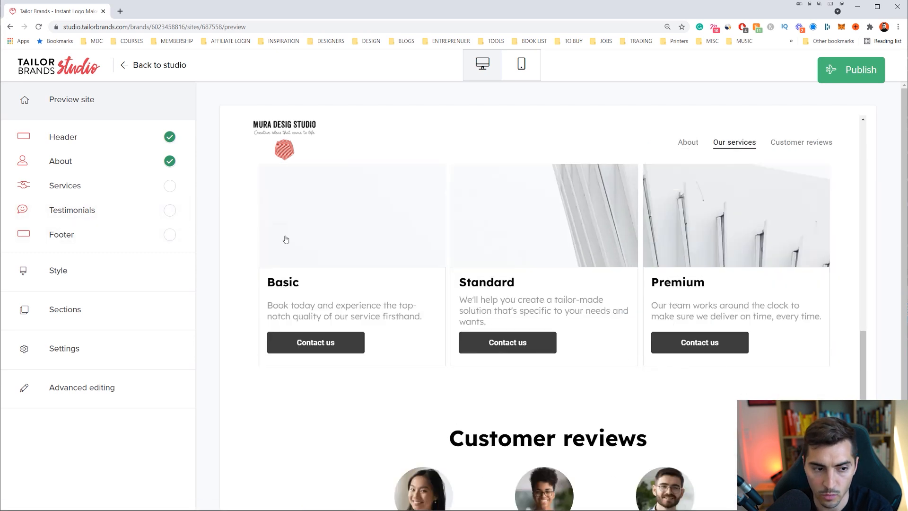
scroll(286, 245, up, 1)
key(Tab)
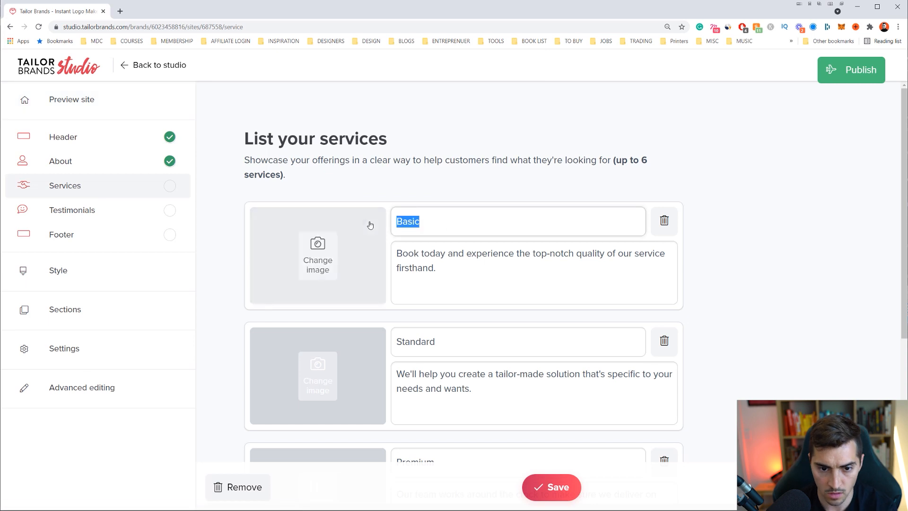
text(Gr)
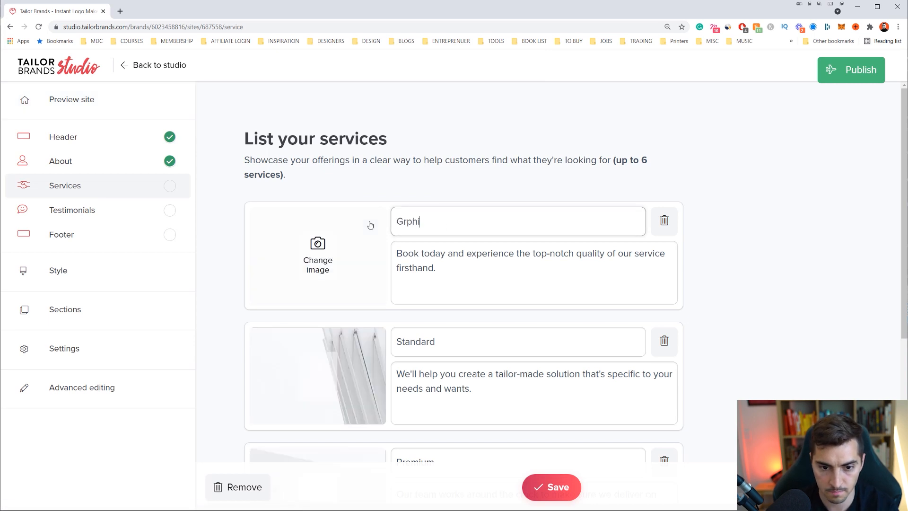
text(aphic Desi)
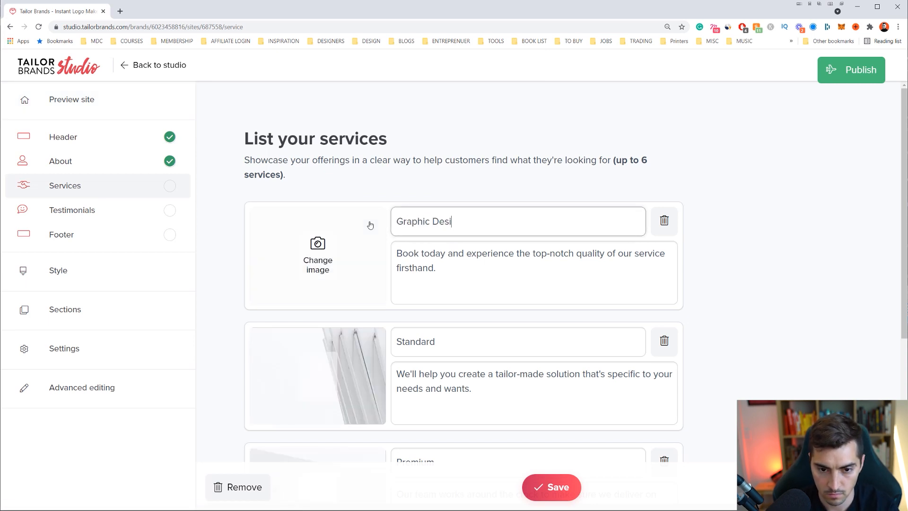
text(gn)
Step: Rename the Standard service to "Brand Strategy"
double_click(450, 346)
text(brand)
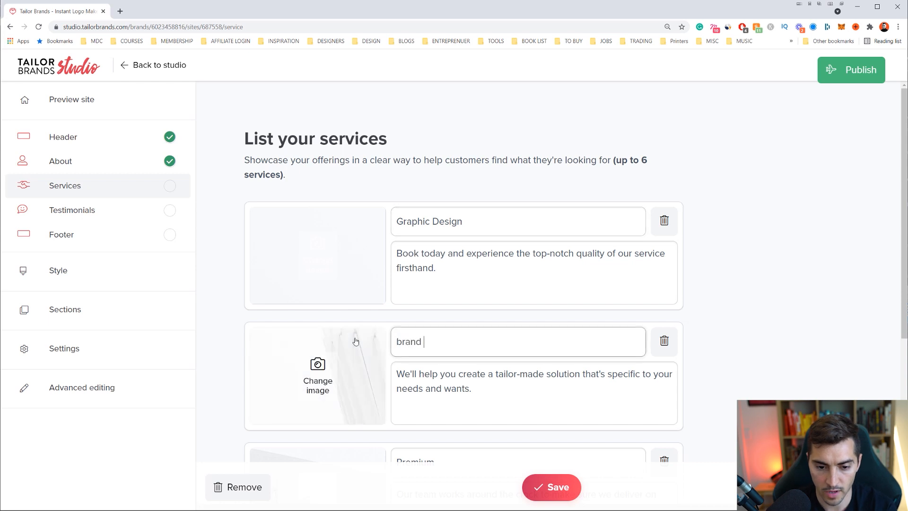
key(BackSpace)
text(Br)
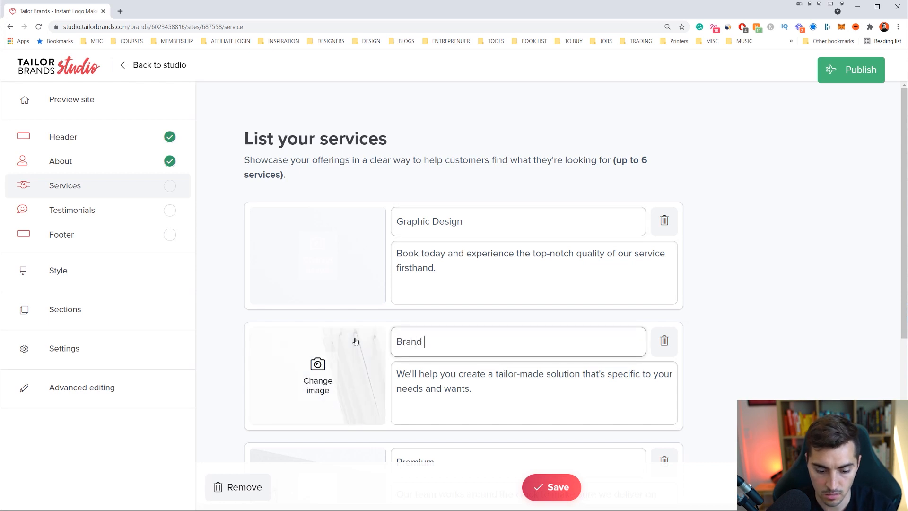
Step: Rename the Premium service to "Content Design", review the service descriptions and save the Services section
scroll(357, 338, down, 3)
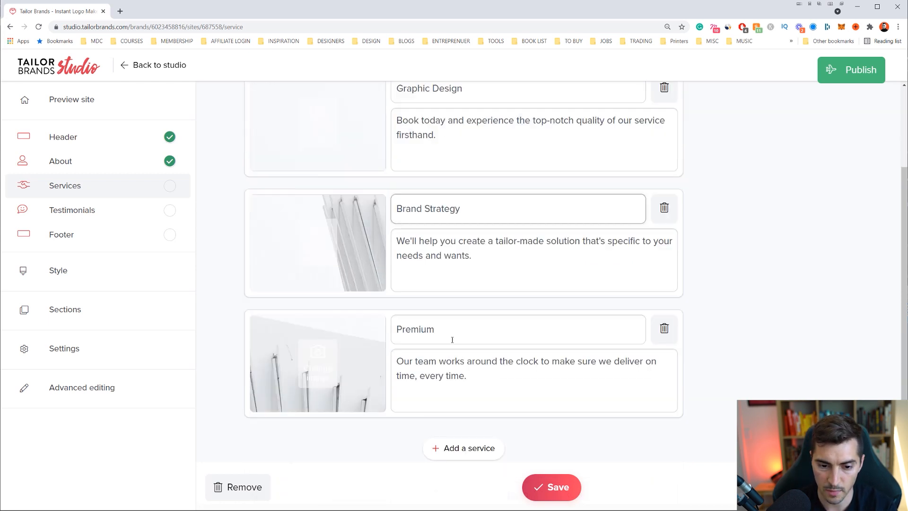
double_click(450, 339)
text(Content Design)
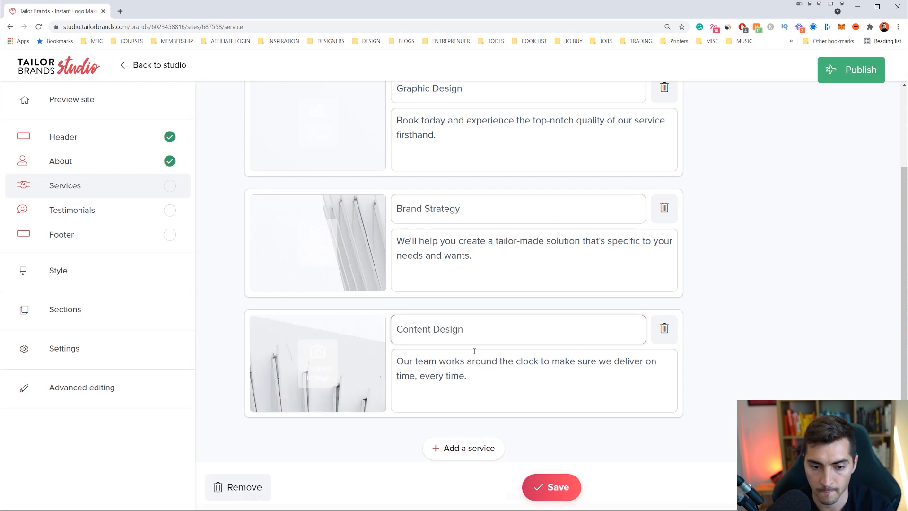
drag(484, 380, 361, 356)
drag(462, 278, 369, 239)
scroll(483, 261, down, 3)
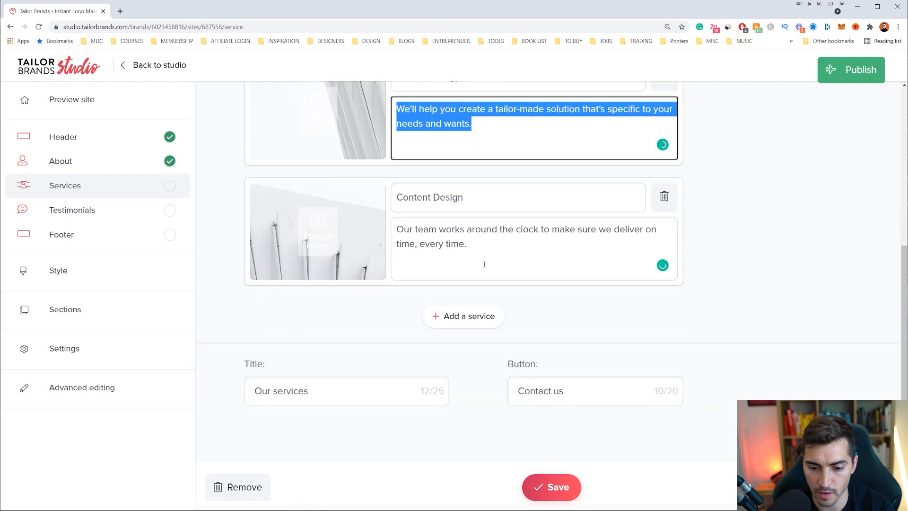
scroll(539, 402, up, 6)
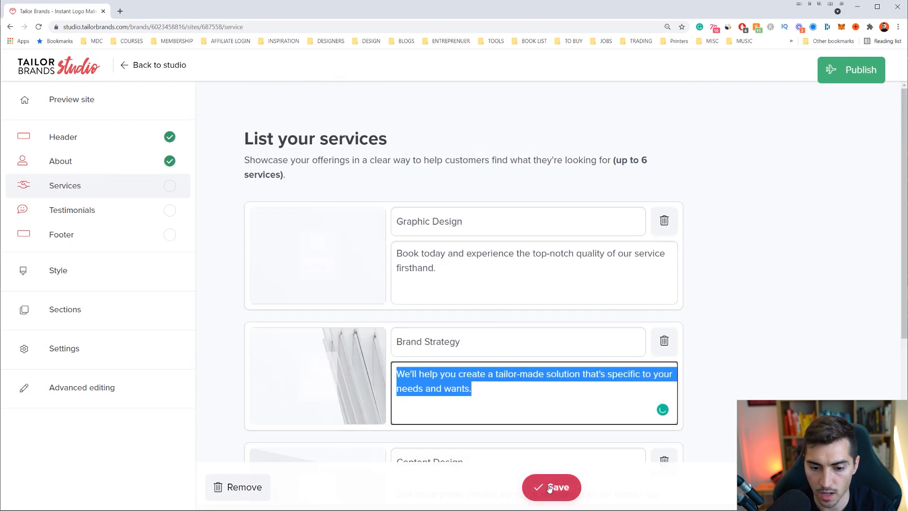
click(549, 484)
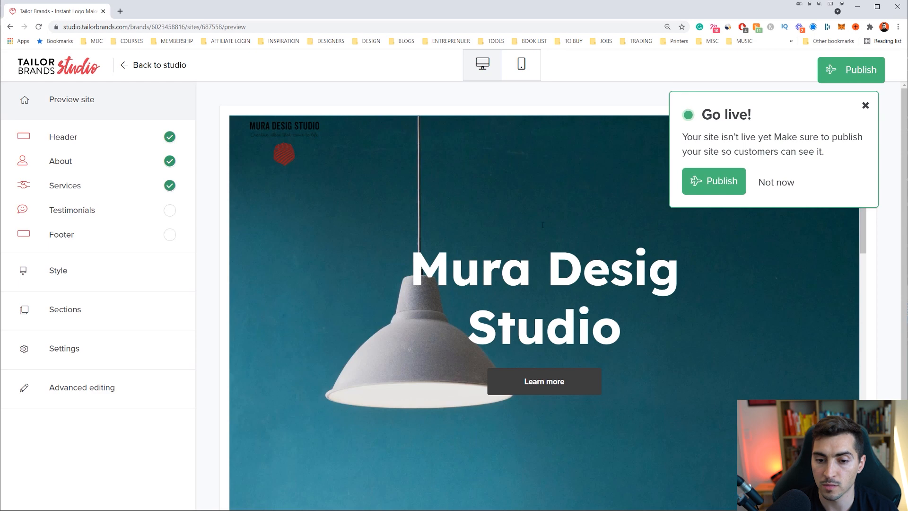
Step: Dismiss the go-live prompt and look through the site preview down to the footer
click(866, 105)
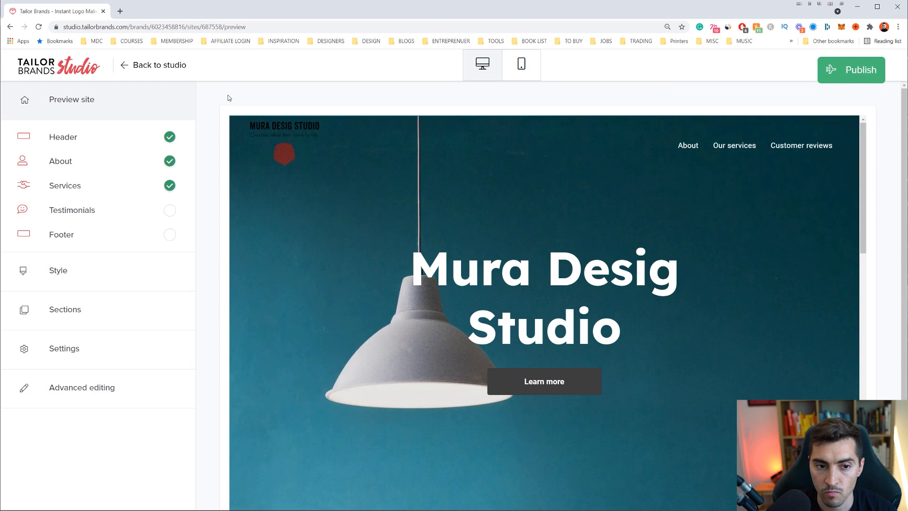
scroll(536, 211, down, 8)
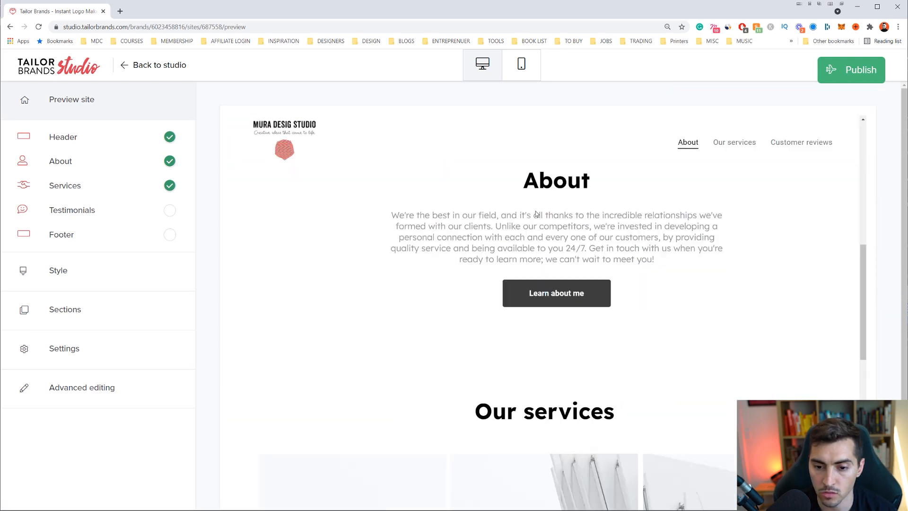
scroll(536, 211, down, 5)
scroll(561, 266, down, 5)
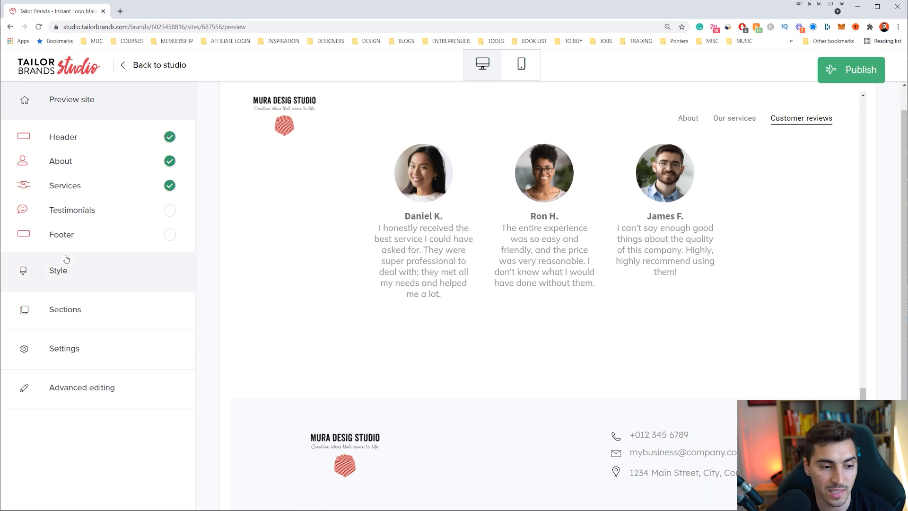
Step: Look at the site's style options and remove the Testimonials section from the site
click(79, 277)
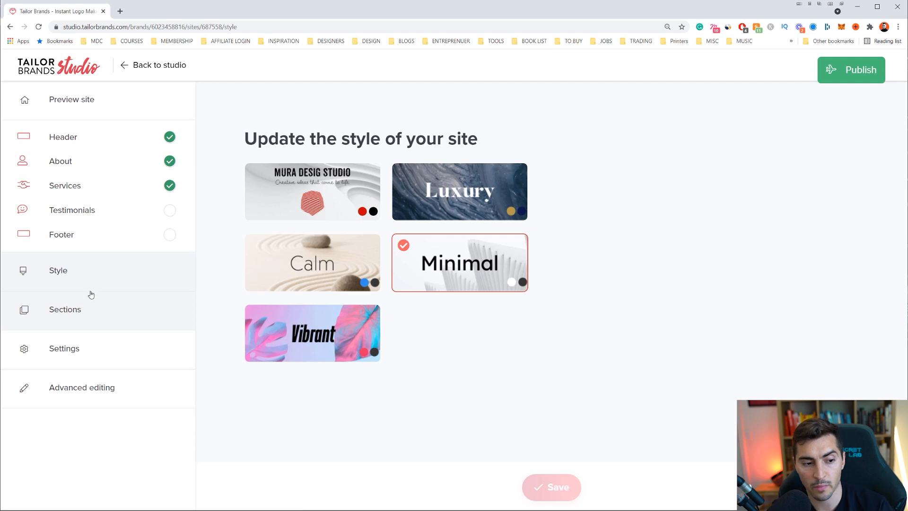
click(80, 304)
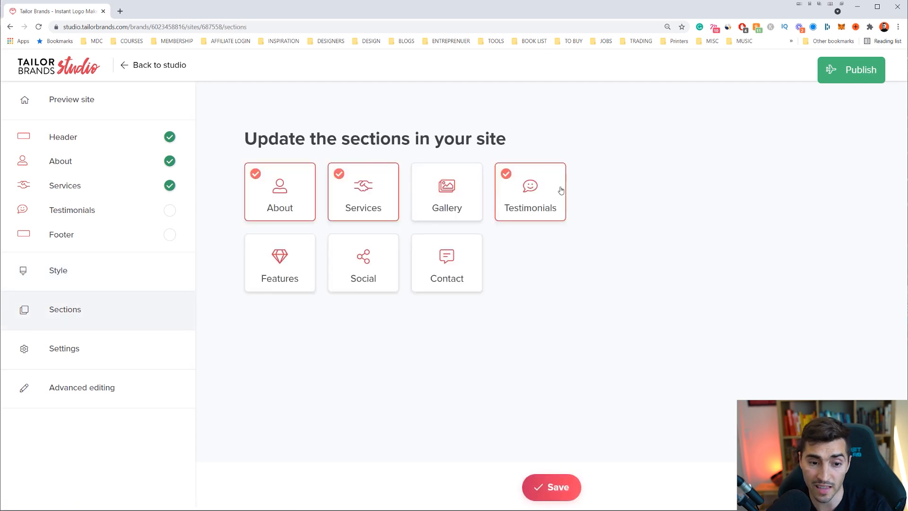
click(551, 187)
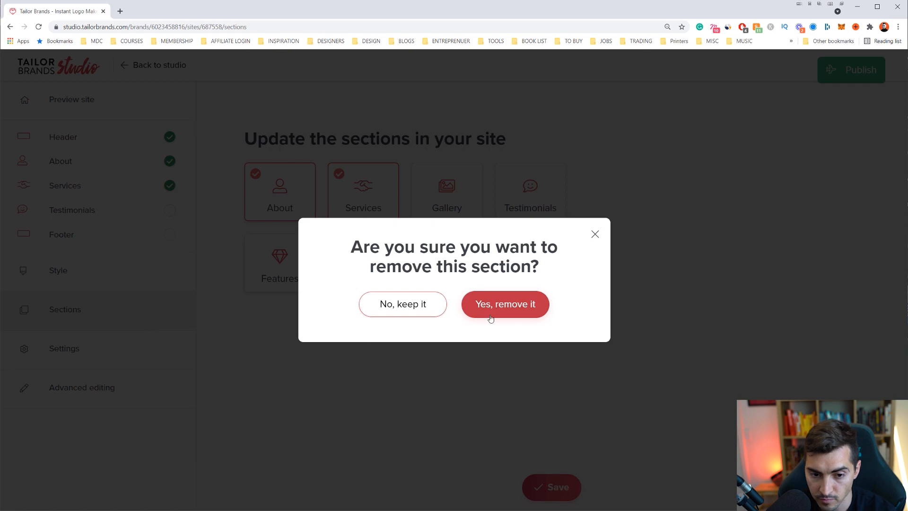
click(491, 318)
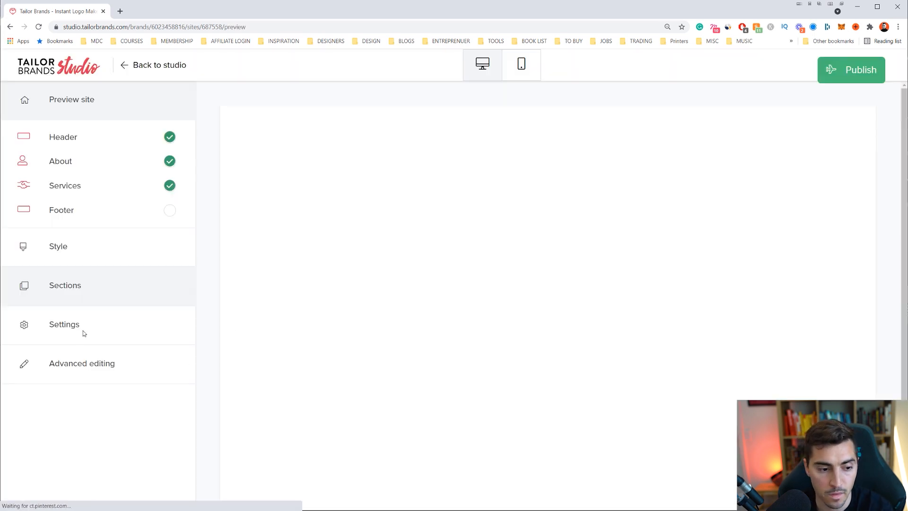
Step: Correct the page title in the site settings to "Mura Design Studio"
click(87, 326)
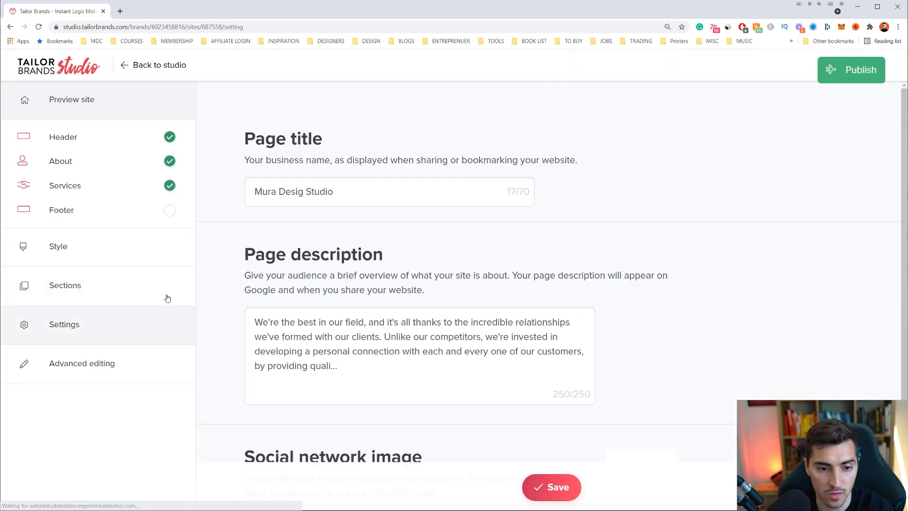
scroll(321, 188, down, 3)
scroll(392, 174, up, 3)
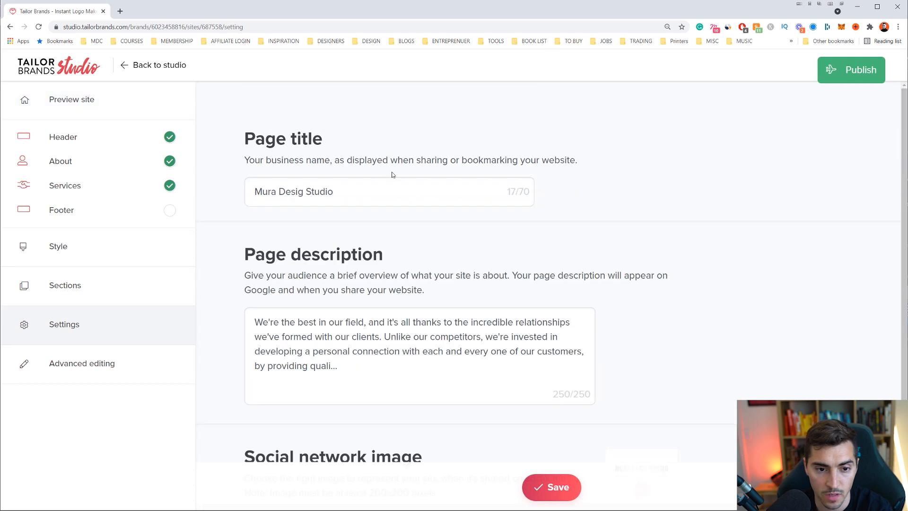
click(302, 190)
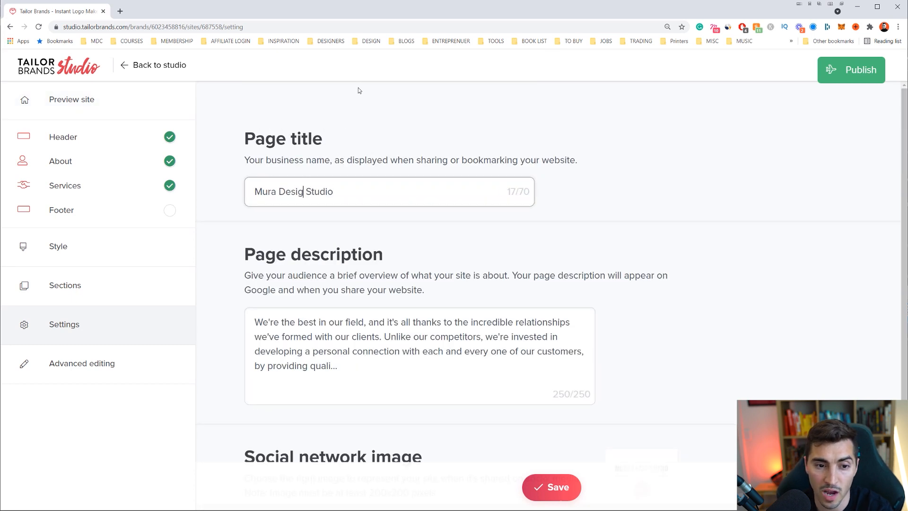
text(n)
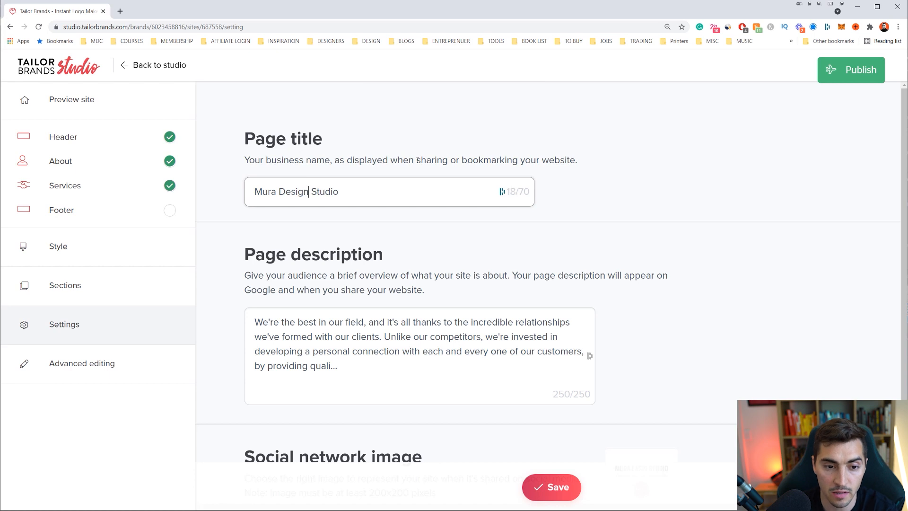
drag(372, 192, 246, 194)
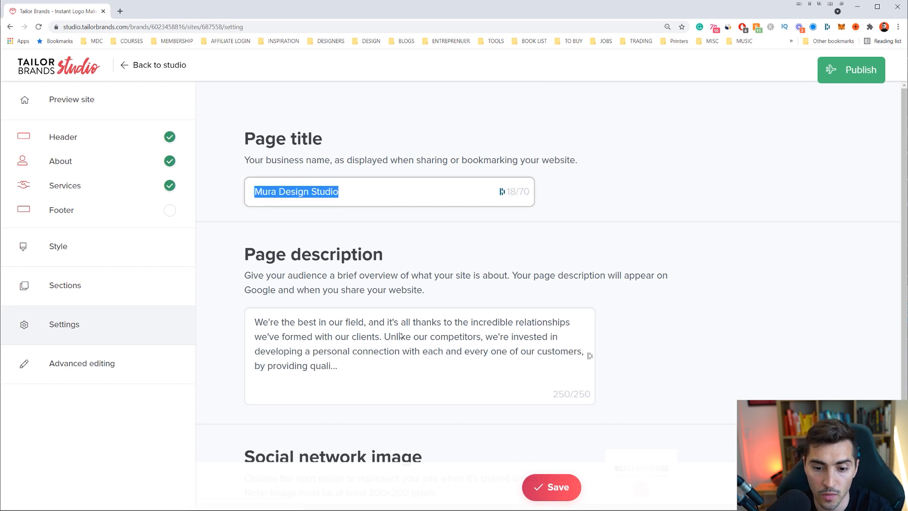
Step: Replace the page description with "We are a studio based in Sydney, Australia working with brand all over the world." and save the settings
drag(413, 376, 284, 337)
click(288, 323)
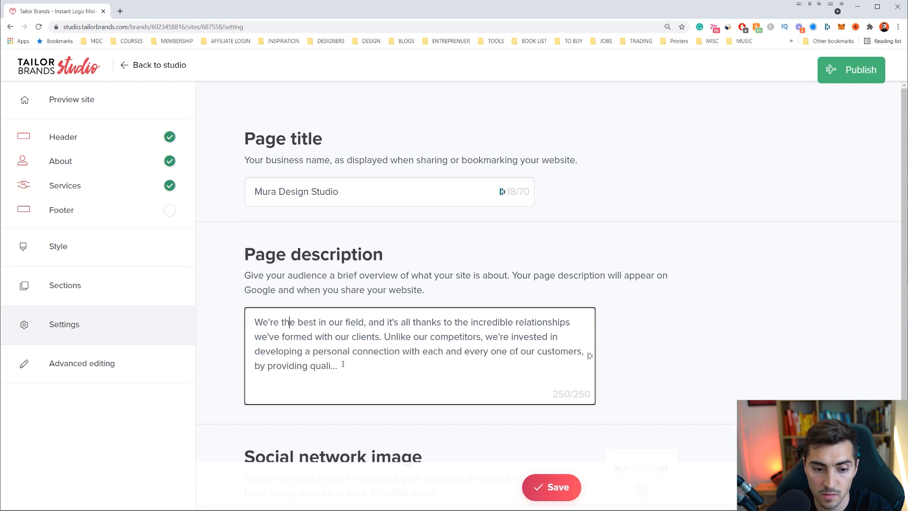
key(ctrl+a)
text(WE ARE)
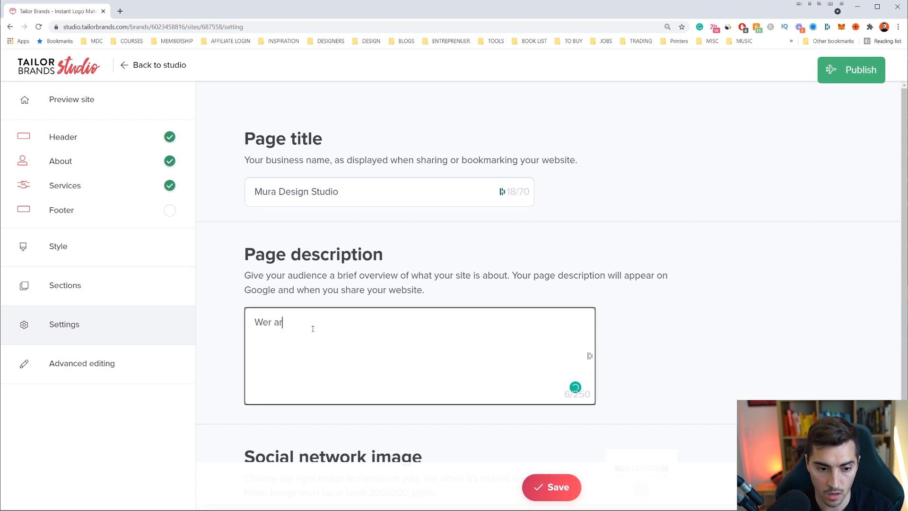
text(r a)
text(e a studio based in Sydney,)
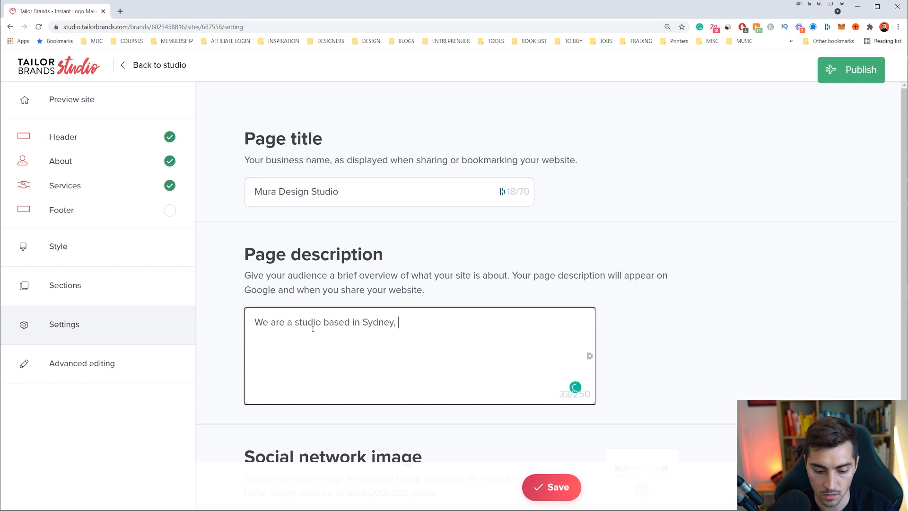
text( Australia working wi)
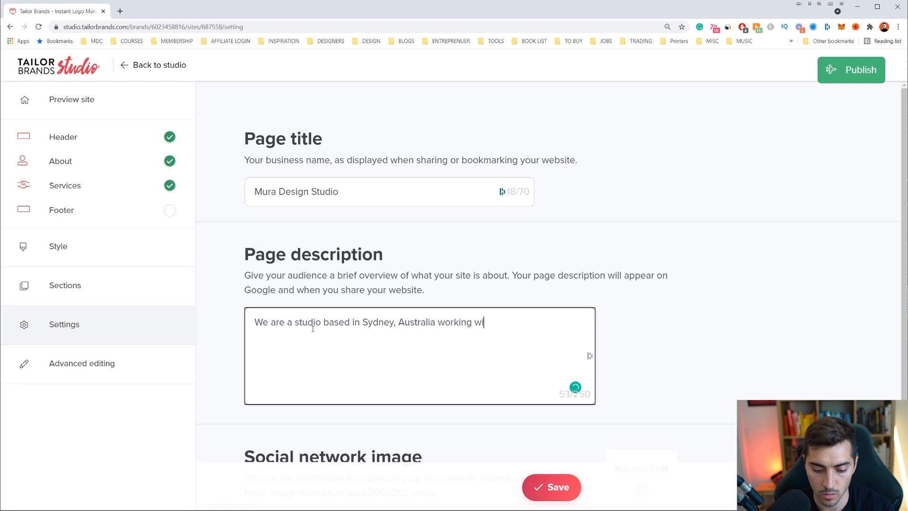
text(th brand all over the world.)
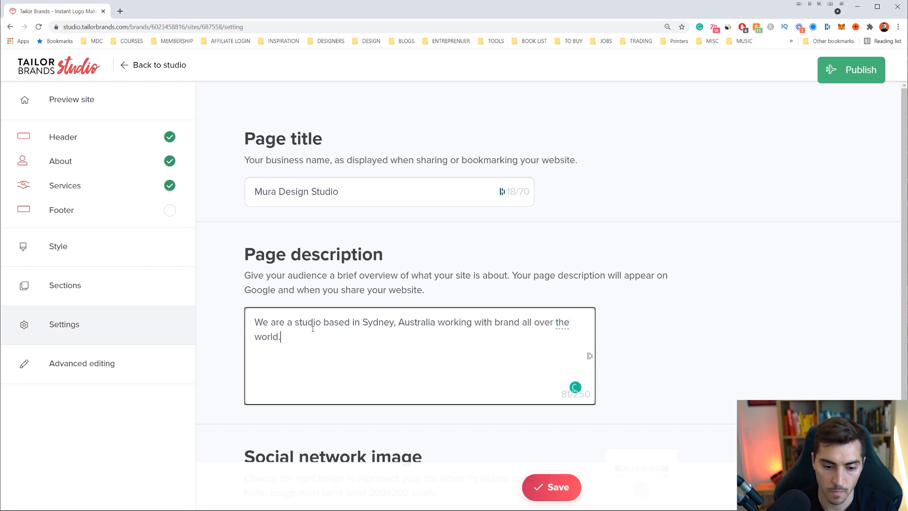
scroll(326, 343, down, 3)
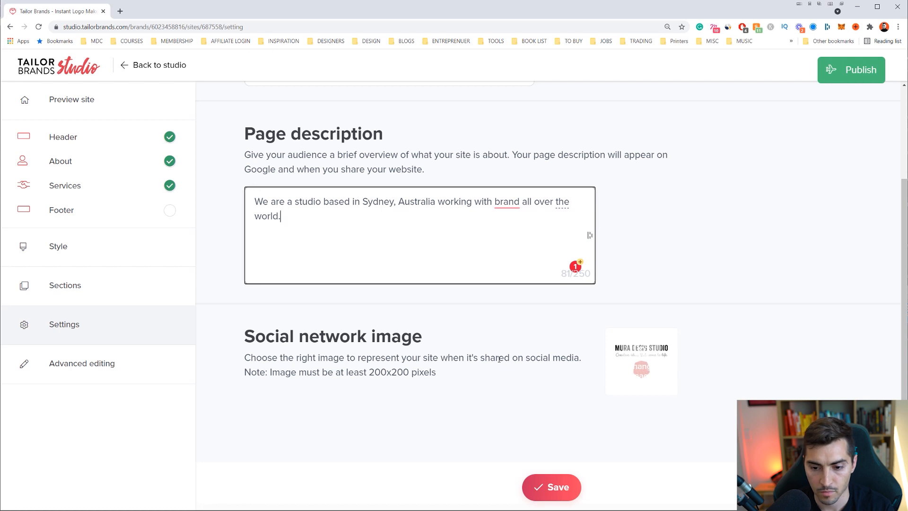
click(555, 483)
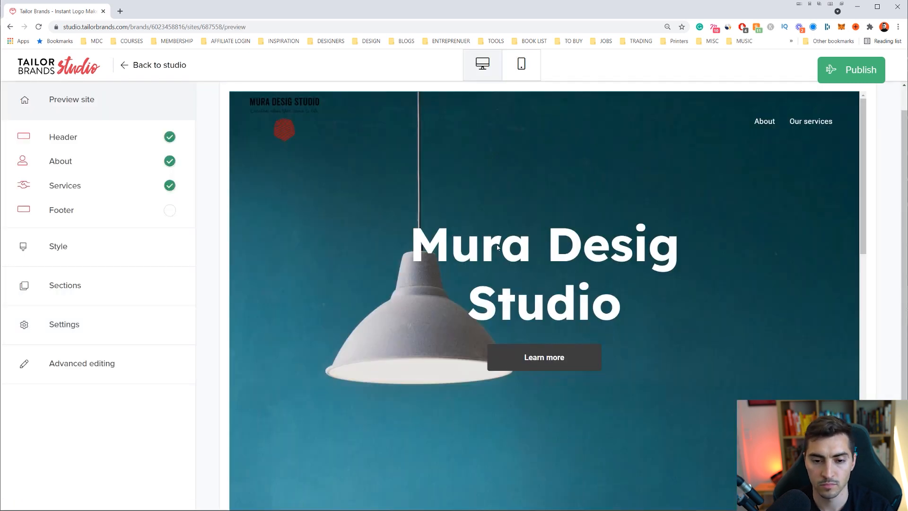
Step: Look through the desktop preview of the site and test its About navigation link
scroll(498, 247, down, 10)
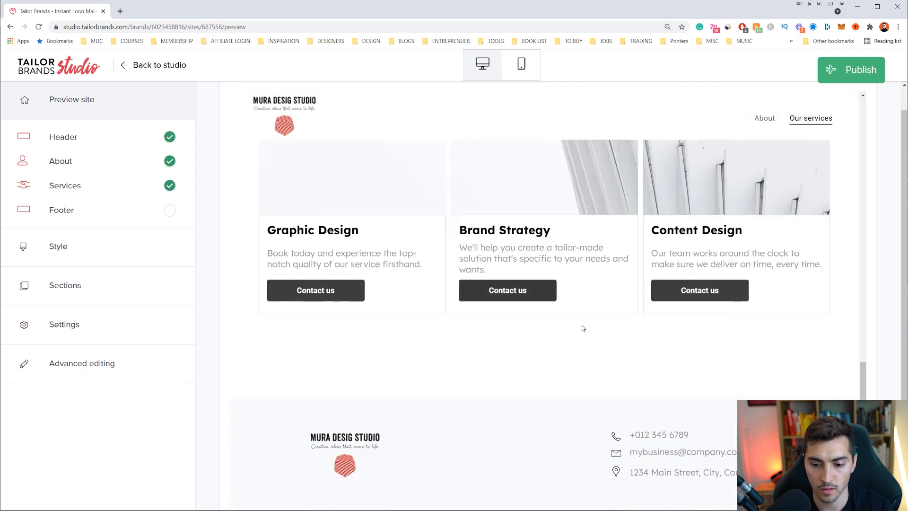
scroll(582, 325, up, 5)
scroll(537, 183, up, 5)
click(762, 122)
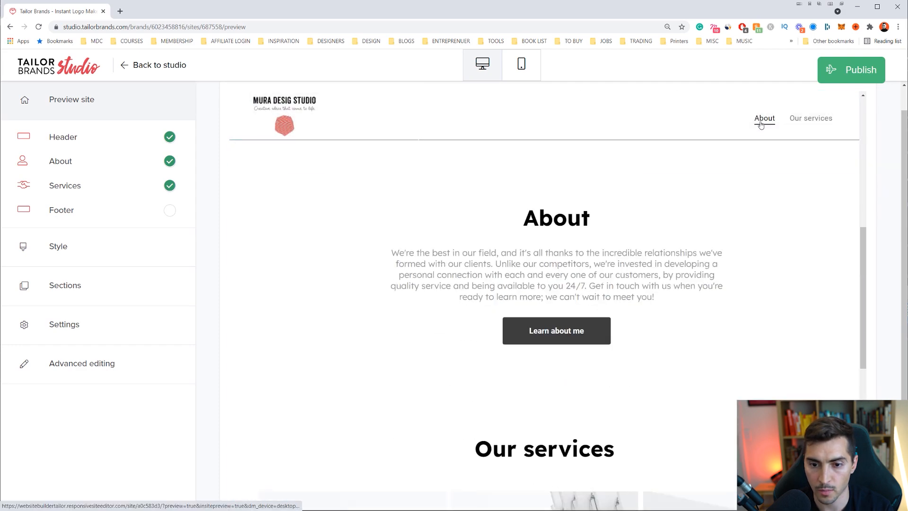
scroll(548, 331, down, 8)
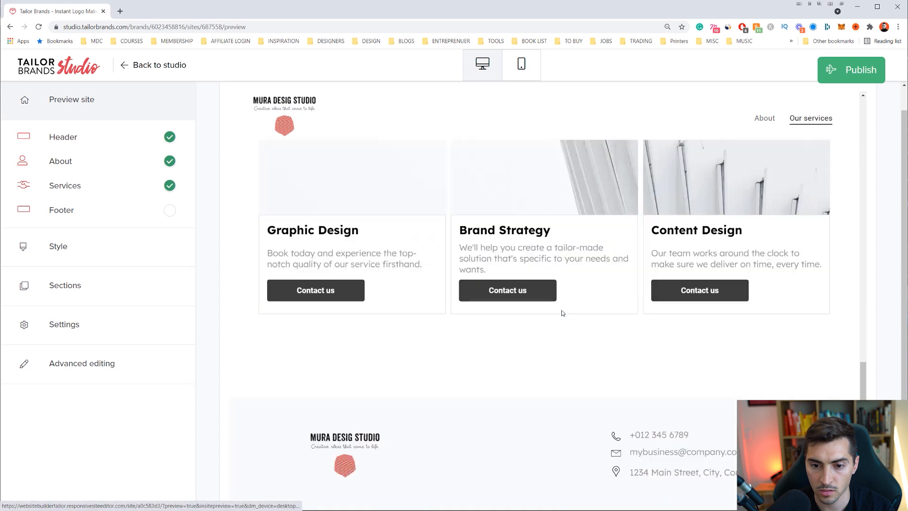
Step: Check the whole site in the mobile preview and return to the desktop preview
click(521, 64)
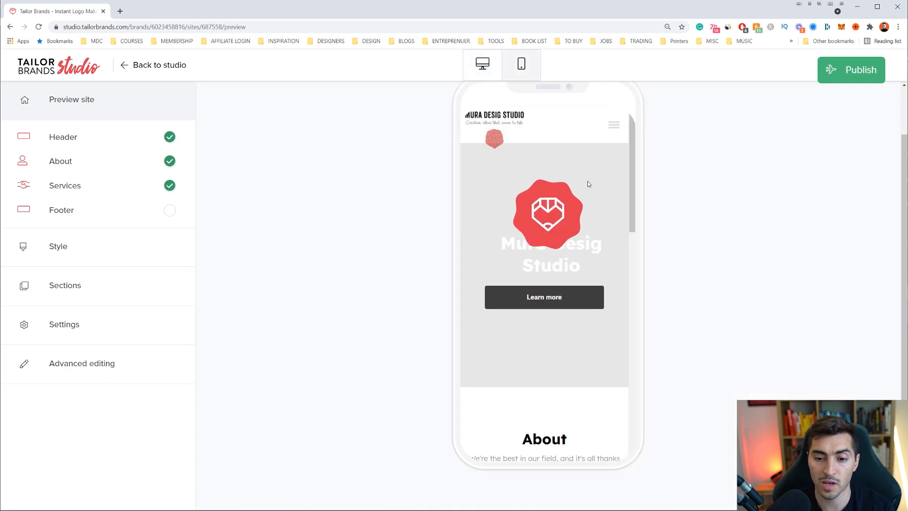
scroll(588, 184, down, 10)
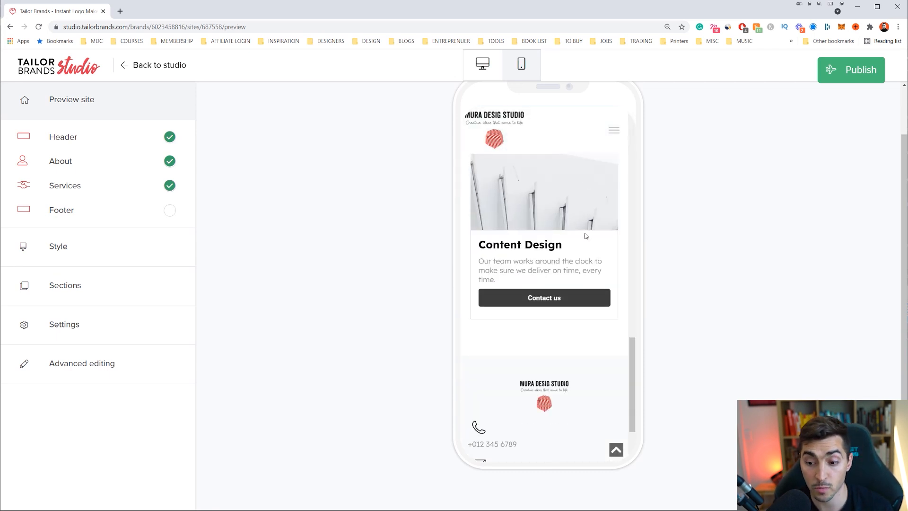
scroll(585, 227, down, 3)
scroll(591, 246, up, 15)
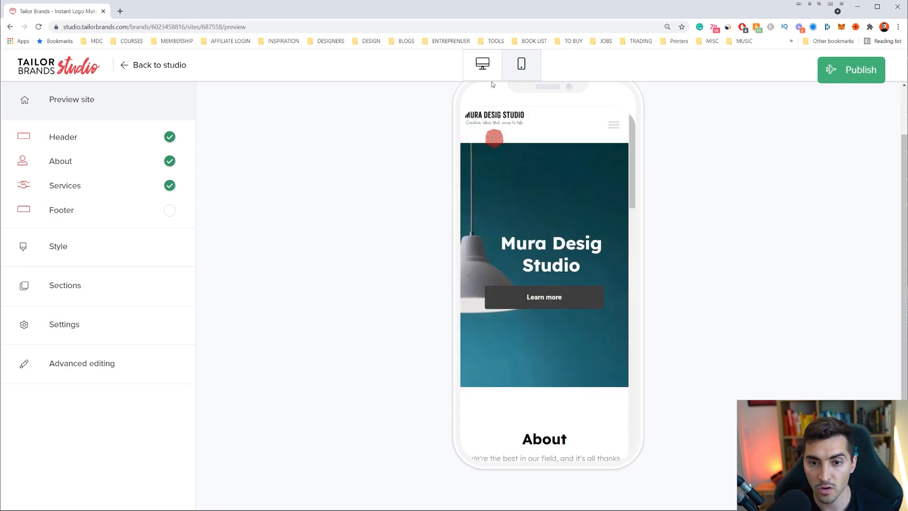
click(491, 76)
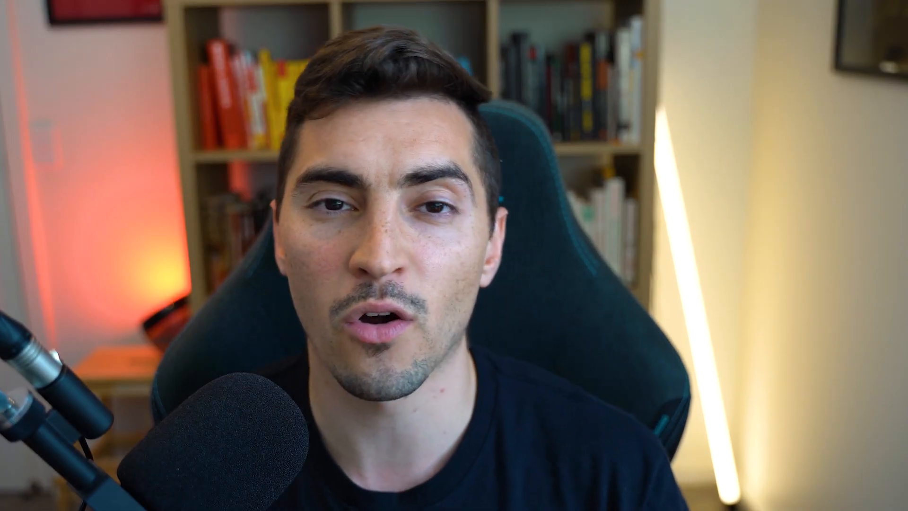